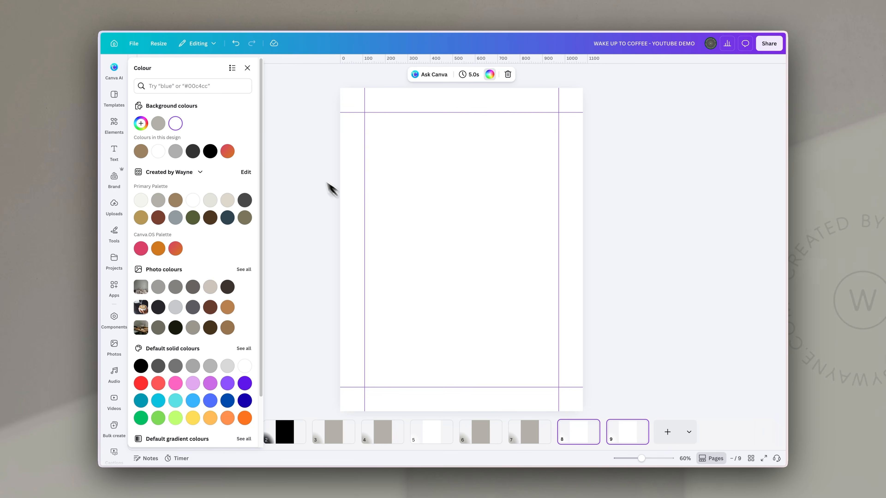
Make slides 8 and 9 black, and place the coffee-cup photo enlarged across slide 2
click(210, 151)
click(572, 323)
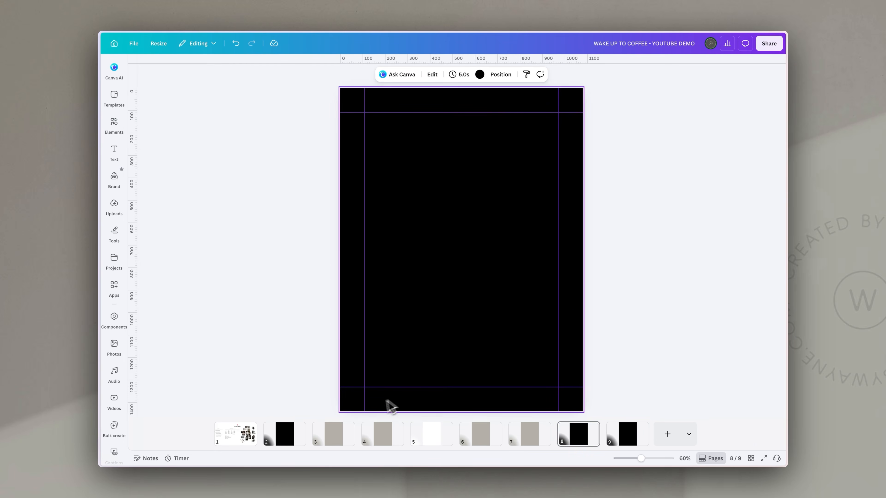
click(289, 443)
click(246, 435)
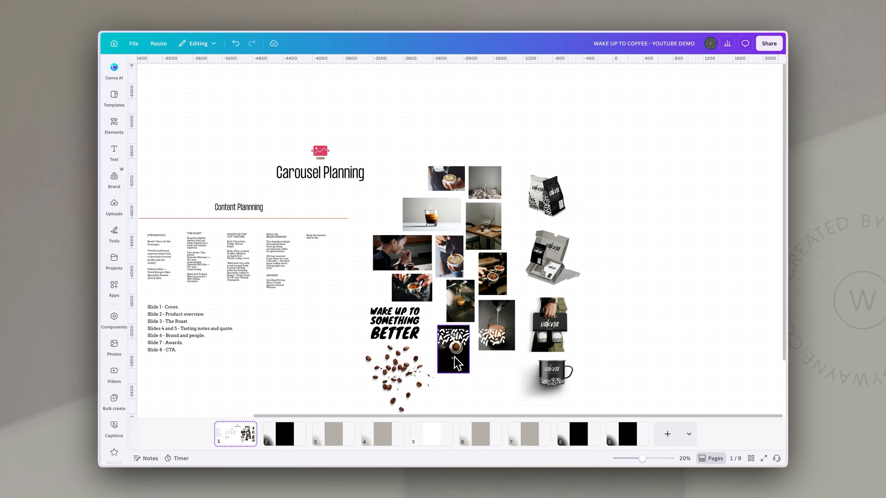
click(457, 364)
drag(464, 369, 286, 436)
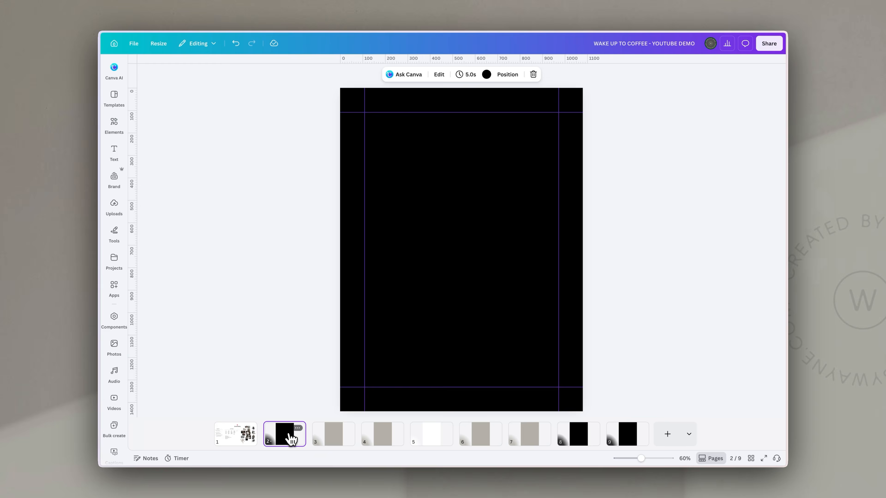
drag(436, 232, 662, 489)
drag(568, 301, 503, 276)
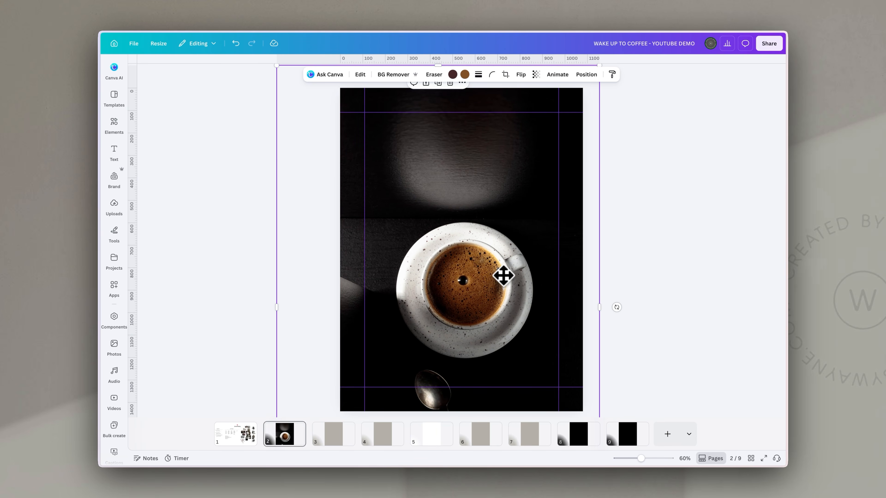
Paste the WAKE UP TO SOMETHING BETTER headline onto slide 2, white, larger, near the top
click(244, 437)
click(405, 329)
click(286, 438)
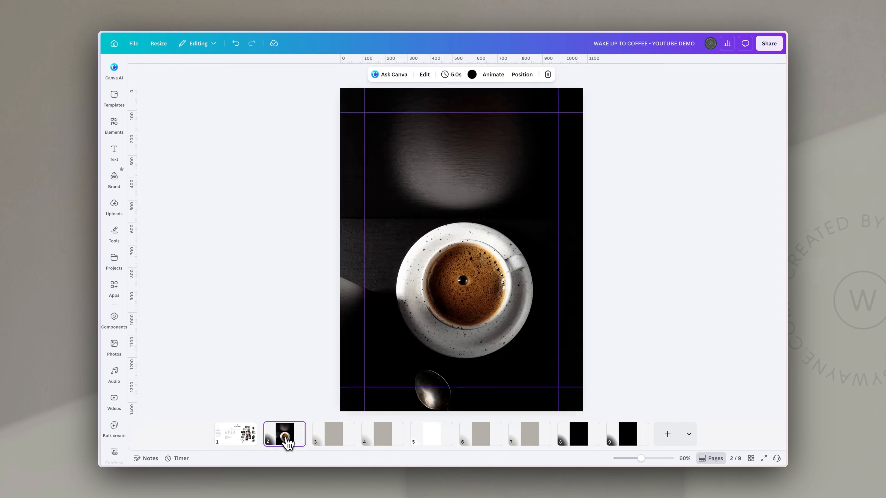
key(ctrl+v)
click(415, 74)
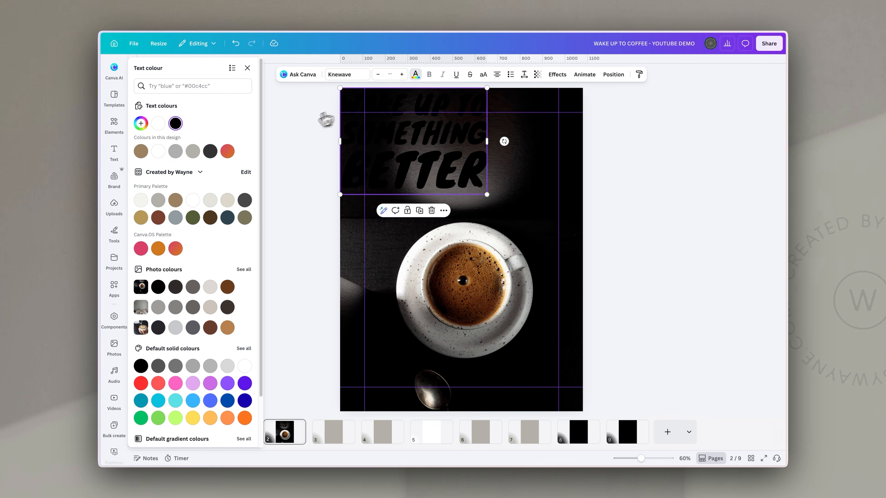
click(158, 151)
drag(452, 141, 482, 165)
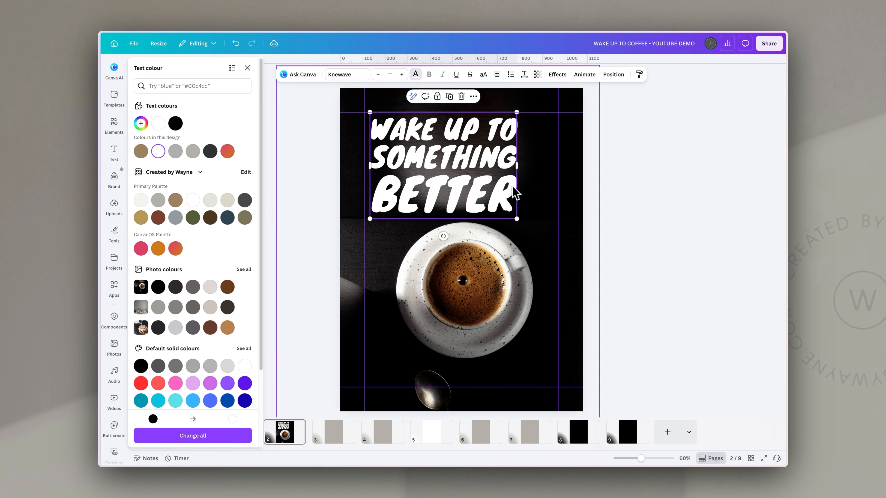
drag(517, 219, 555, 238)
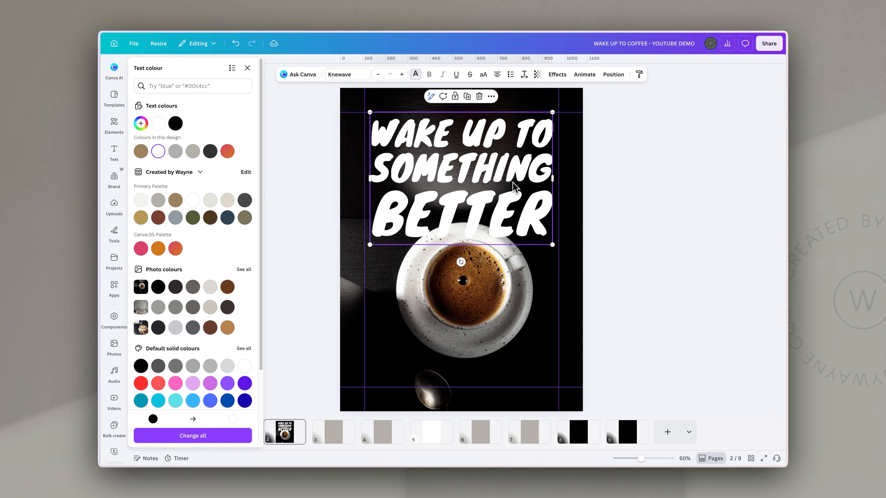
Shrink the coffee-cup photo slightly and shift it left to recentre the cup
click(497, 300)
drag(277, 65, 292, 88)
drag(468, 289, 494, 326)
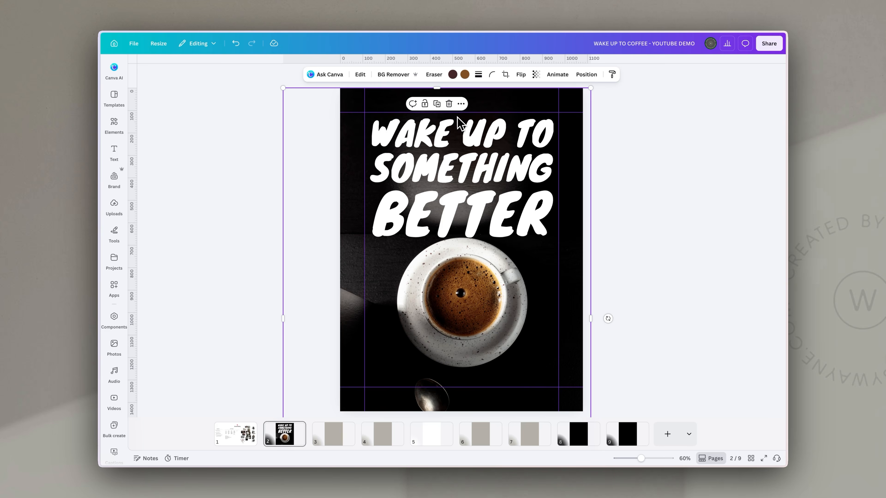
Remove the spoon from slide 2's coffee photo with Magic Eraser
click(360, 75)
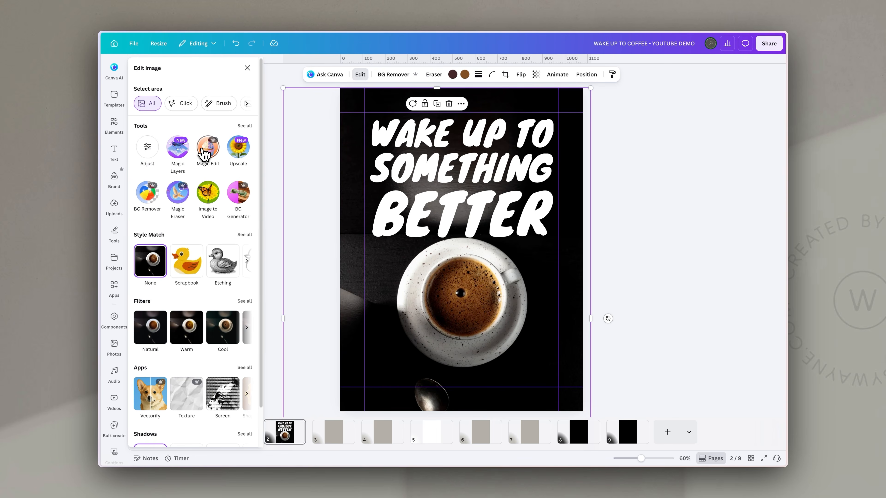
click(178, 195)
drag(512, 317, 572, 407)
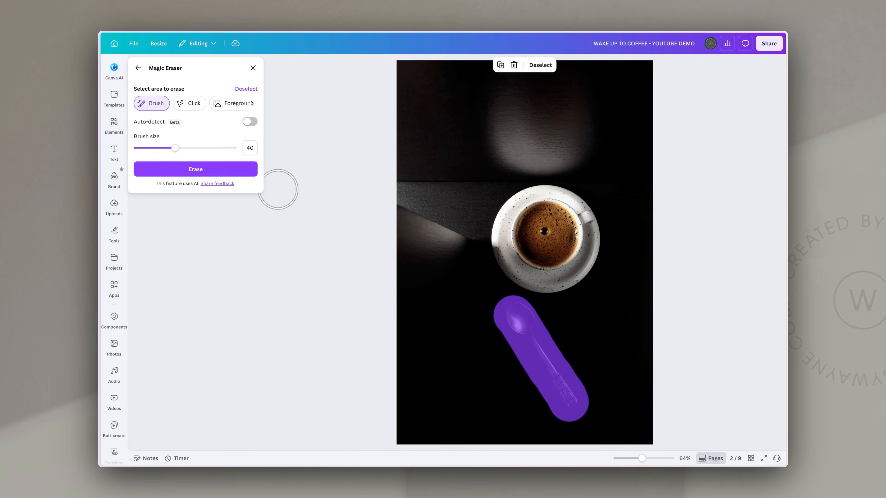
click(181, 174)
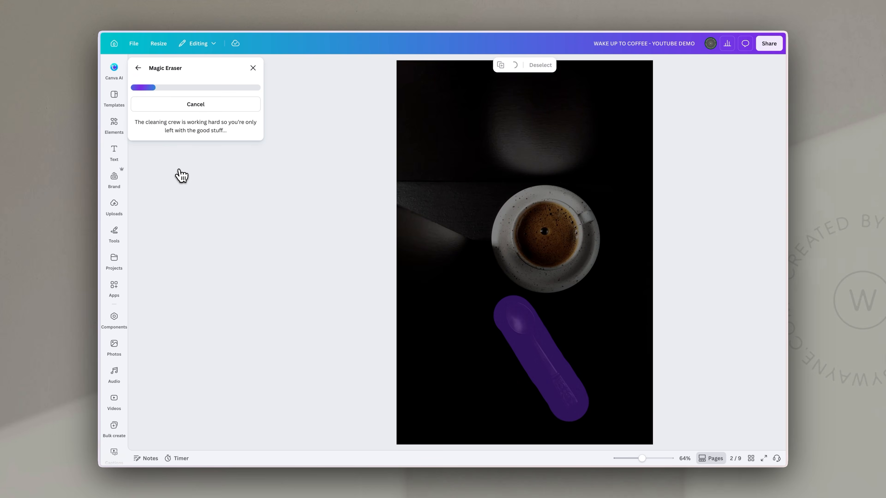
click(253, 67)
Add the white 'wake up to coffee' tagline from the vakna brand folder near the slide bottom
click(114, 422)
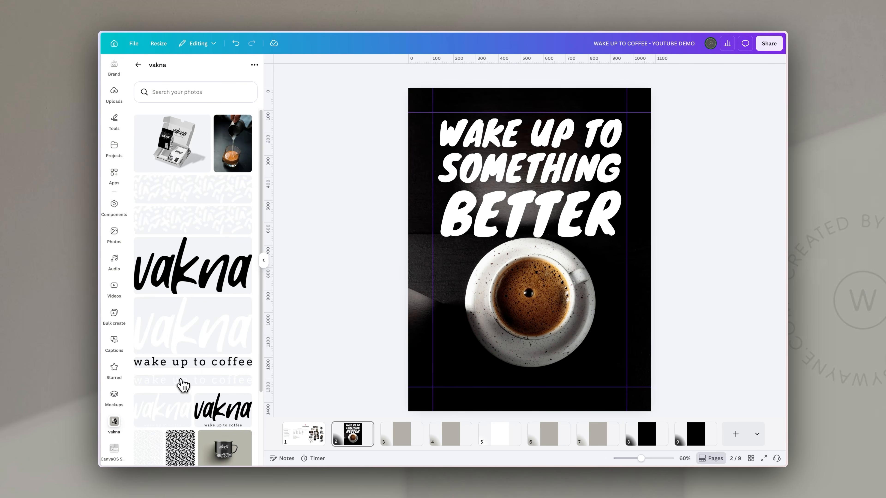
click(183, 384)
drag(609, 253, 603, 374)
click(694, 322)
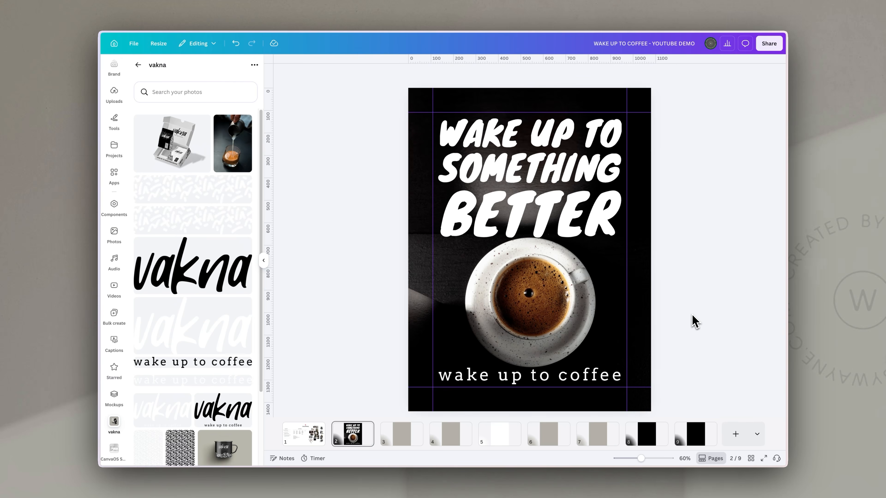
click(397, 438)
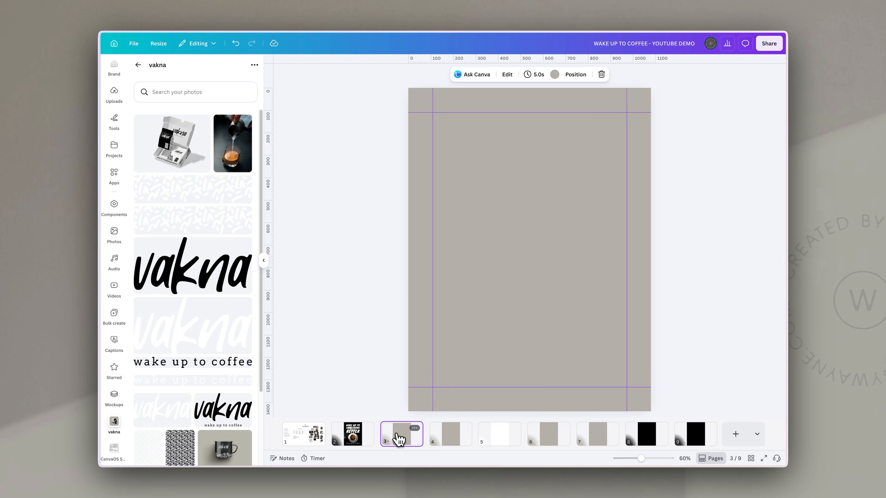
Copy the vakna box mockup to slide 3, enlarged and pushed past its right edge
click(263, 260)
click(236, 434)
click(565, 250)
key(ctrl+c)
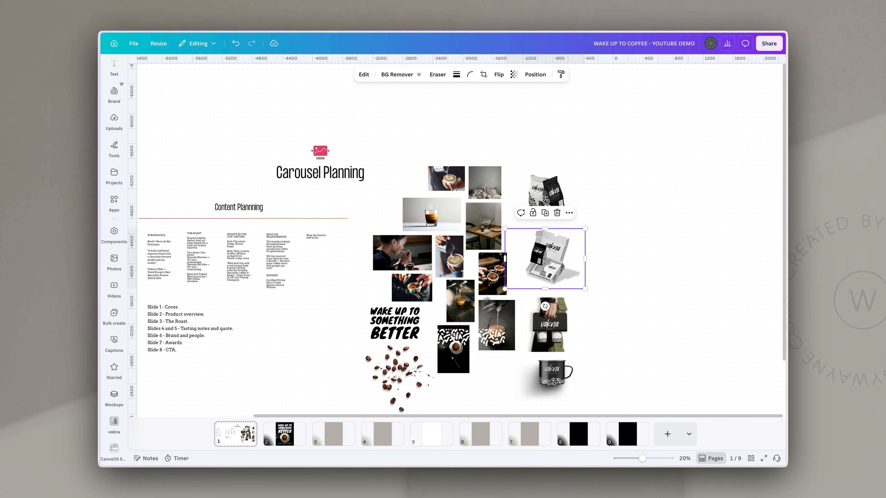
click(336, 433)
key(ctrl+v)
drag(581, 269, 688, 348)
drag(548, 190, 603, 257)
drag(518, 262, 528, 255)
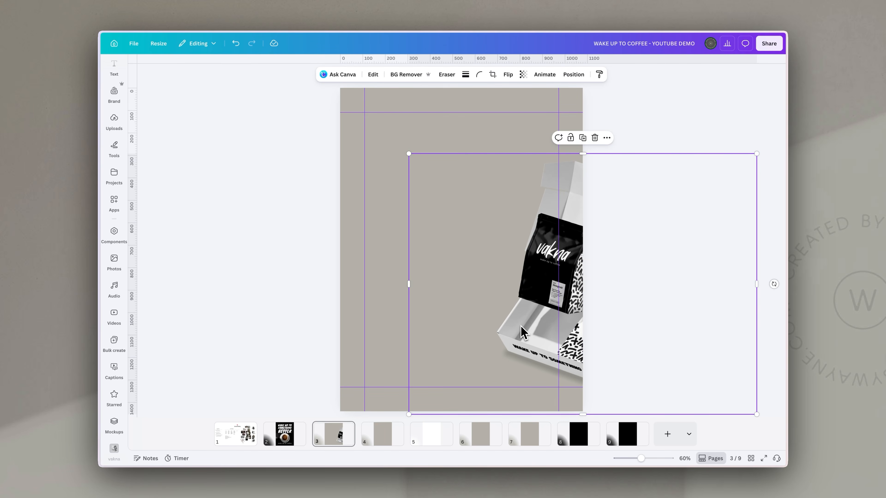
Paste the same mockup on slide 4, shifted past its left edge
click(385, 437)
key(ctrl+v)
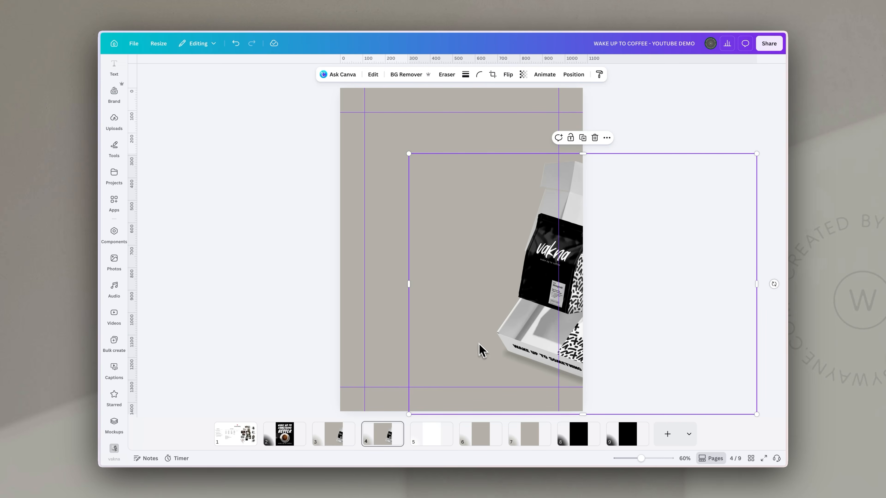
drag(551, 293, 326, 288)
drag(454, 276, 418, 273)
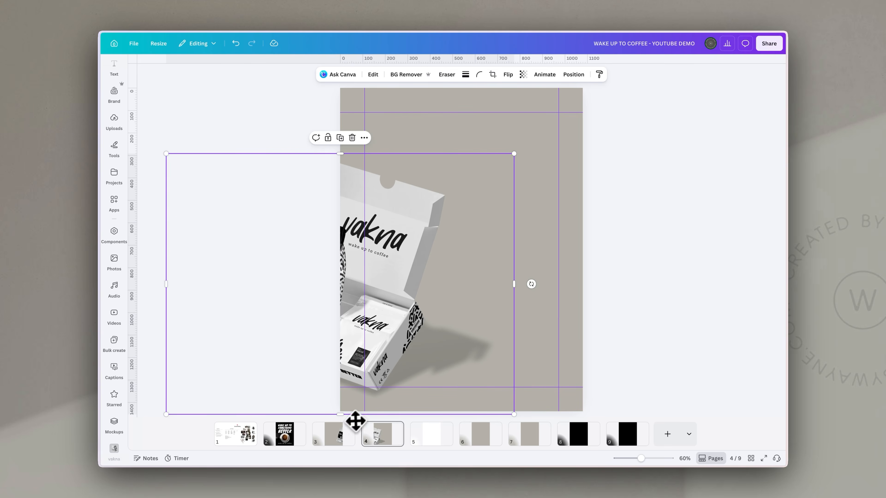
Compare slides 3 and 4 to check the mockup continues across the seam
click(344, 436)
click(386, 442)
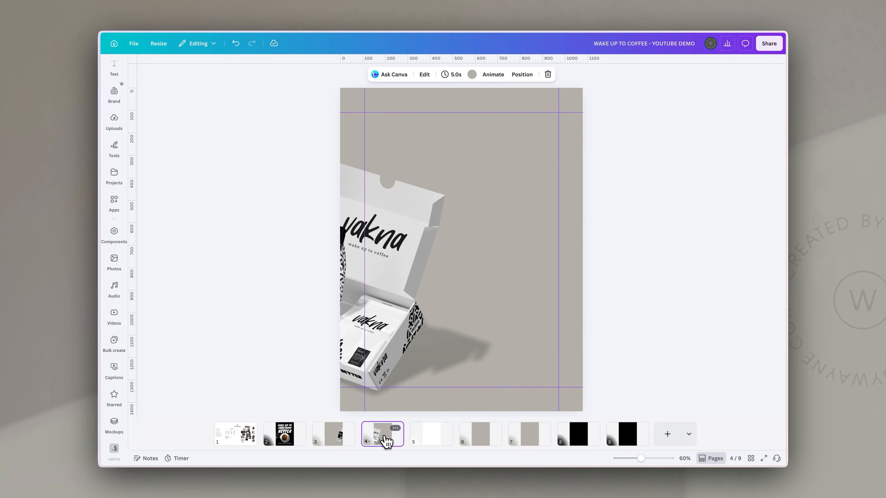
click(338, 442)
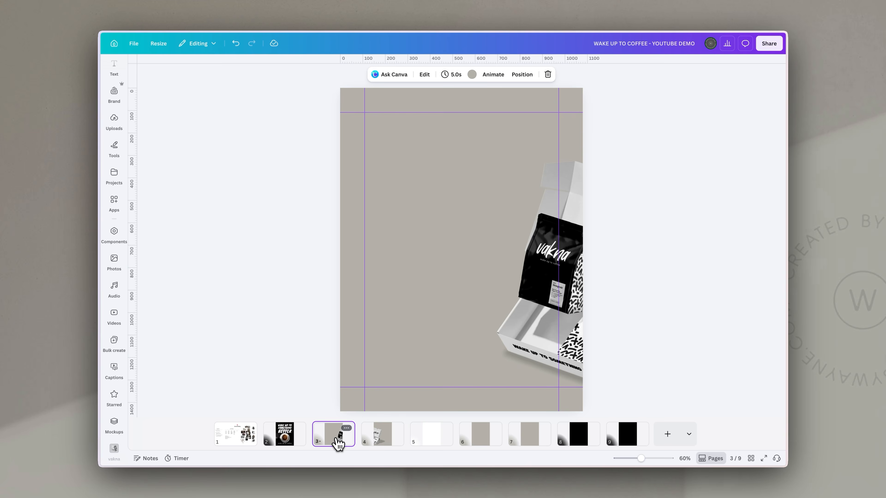
click(540, 315)
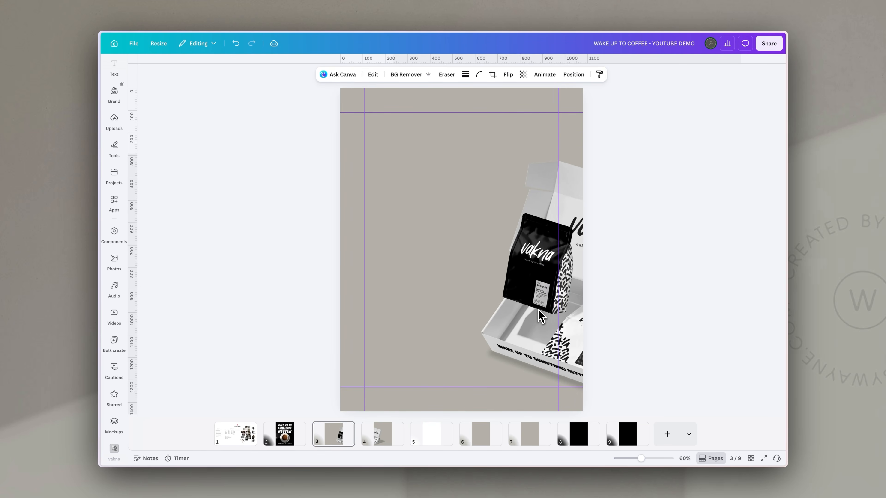
click(384, 436)
click(378, 258)
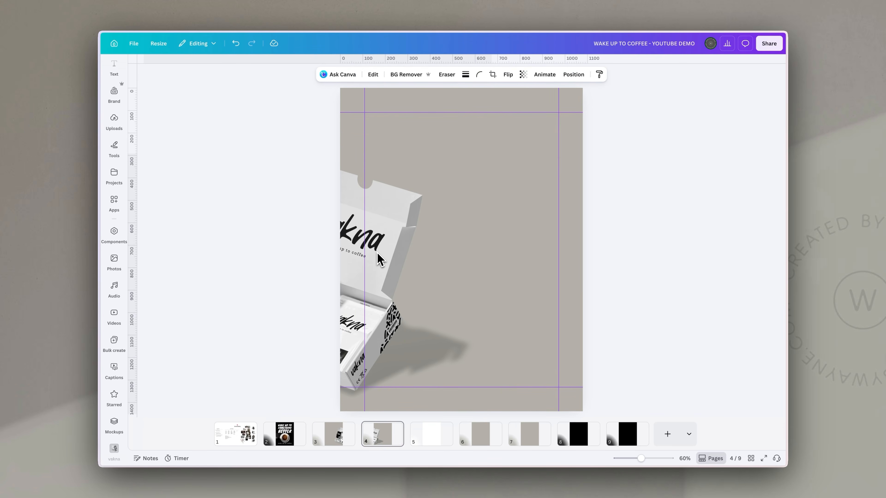
click(672, 287)
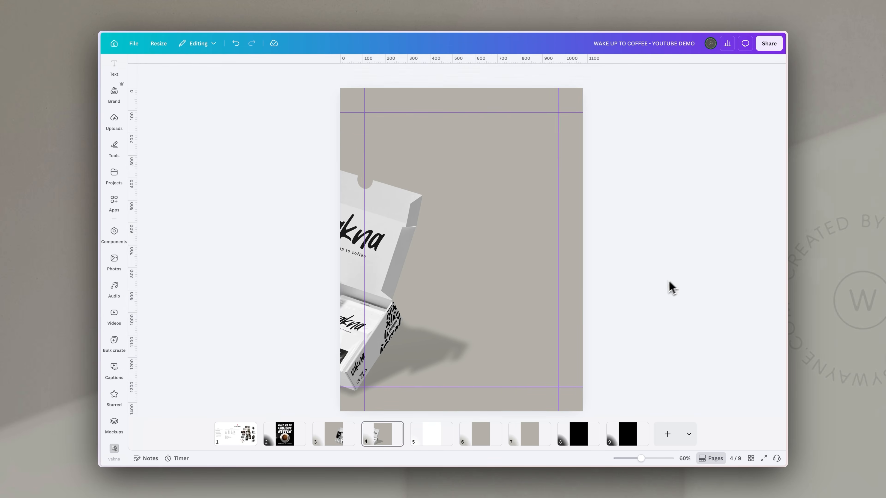
click(338, 439)
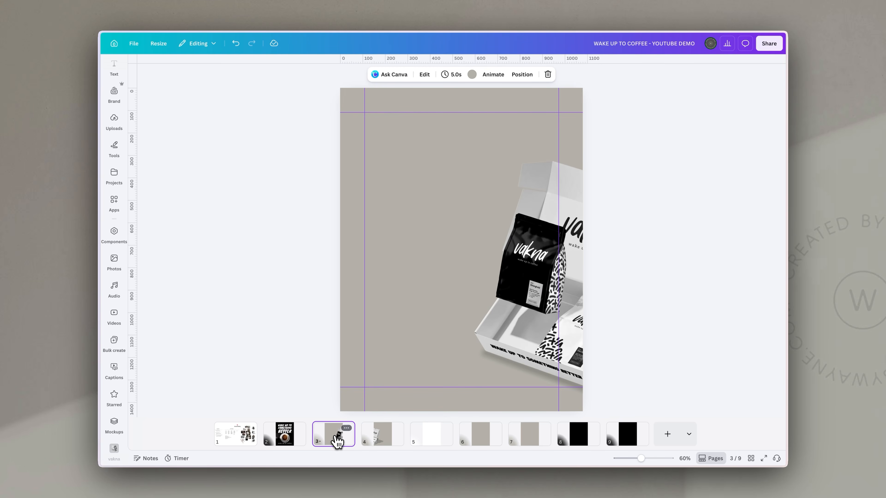
click(431, 443)
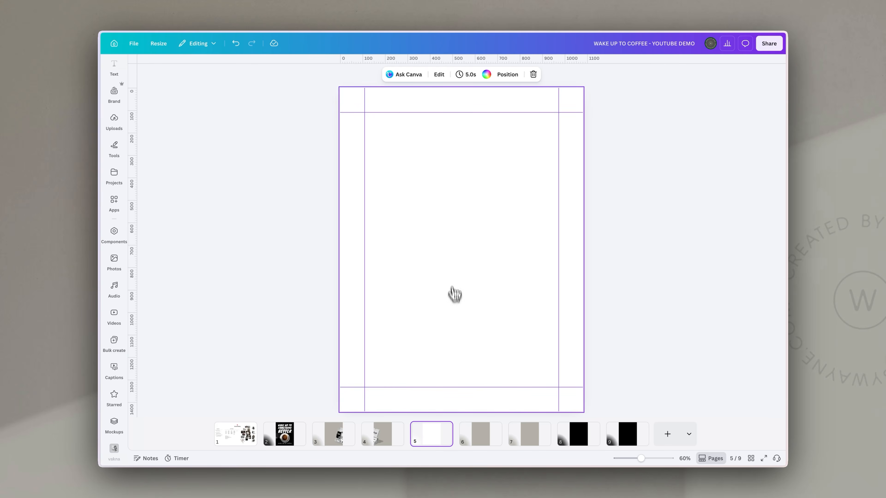
Cover slide 5 with a crumpled 'paper overlay' texture at reduced transparency
scroll(117, 230, up, 3)
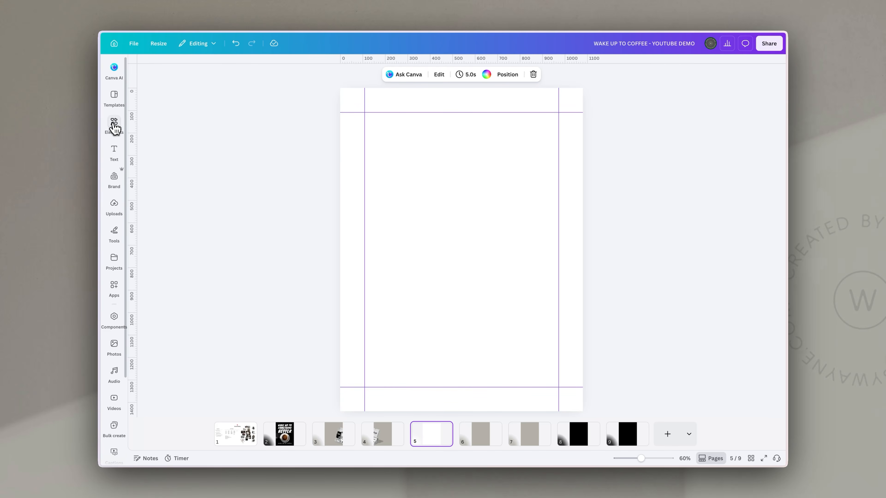
click(114, 126)
click(170, 71)
text(paper o)
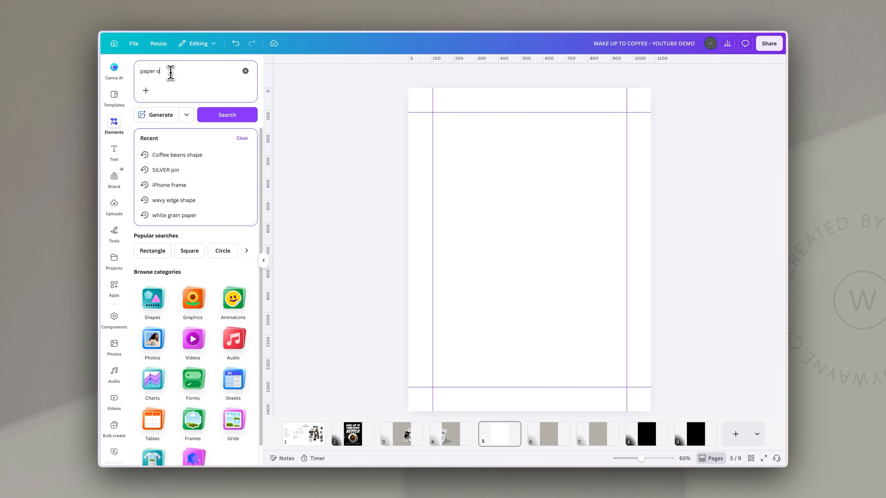
text(verlay)
key(Return)
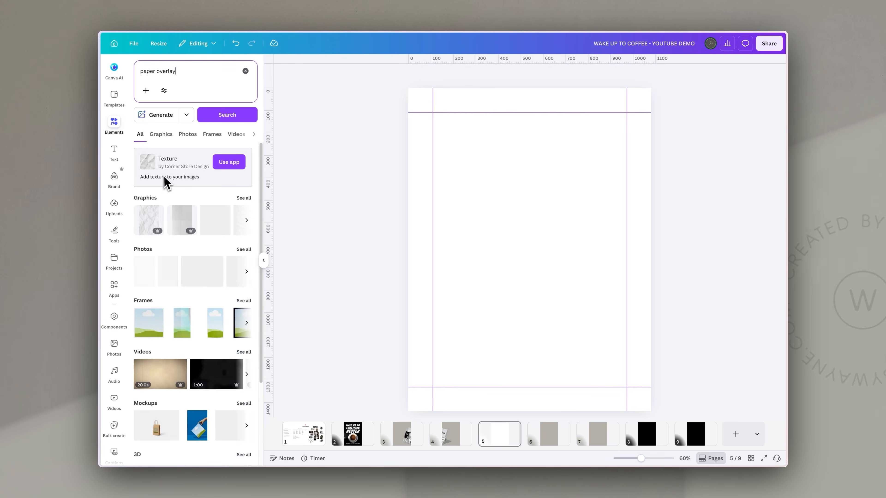
click(151, 225)
drag(522, 212, 509, 179)
drag(591, 363, 651, 417)
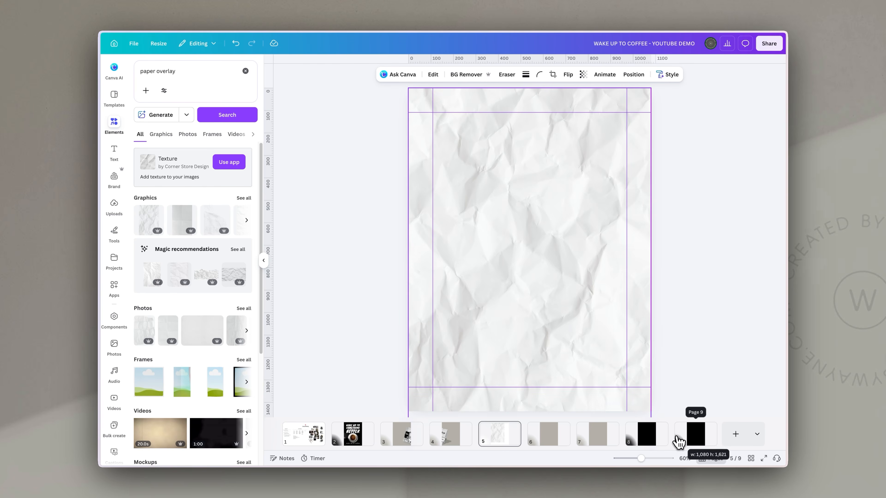
click(583, 74)
drag(602, 105, 573, 105)
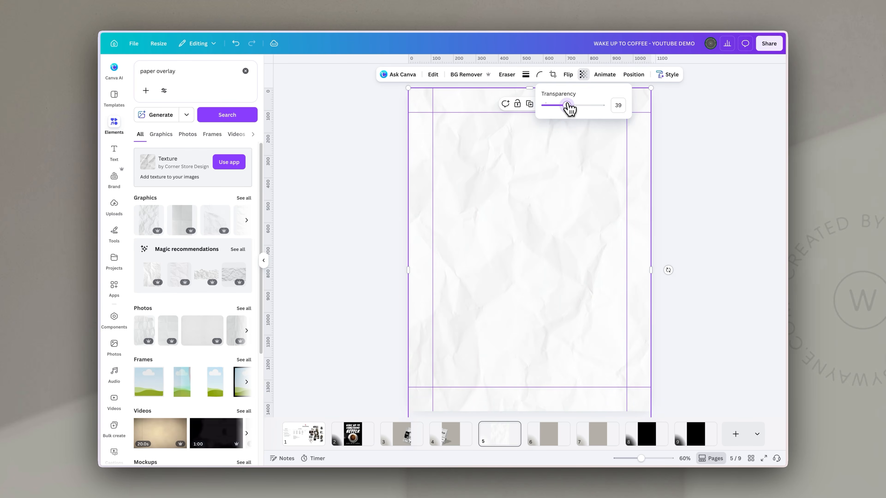
click(752, 202)
click(725, 211)
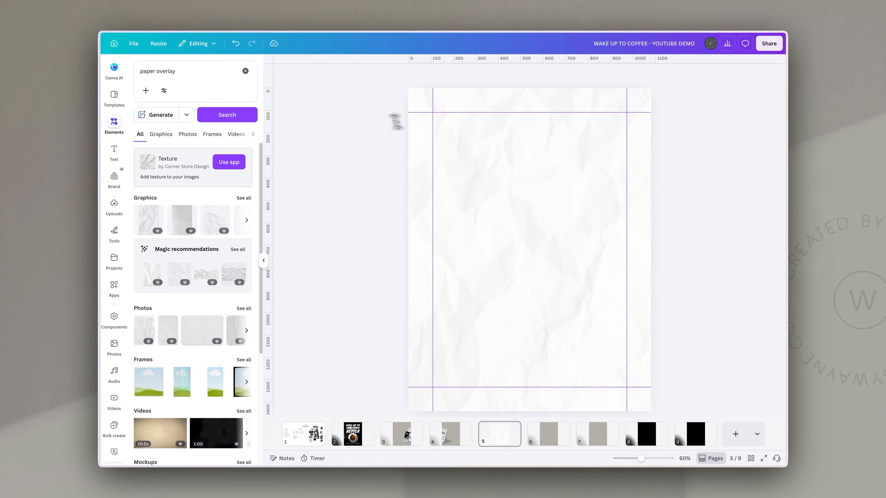
Add an orange arch graphic from an 'arch' element search
click(188, 74)
text(arch)
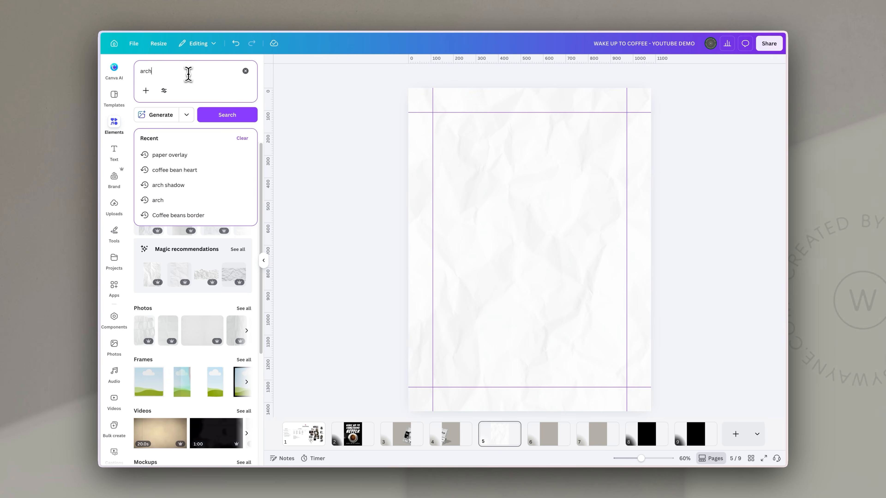
key(Return)
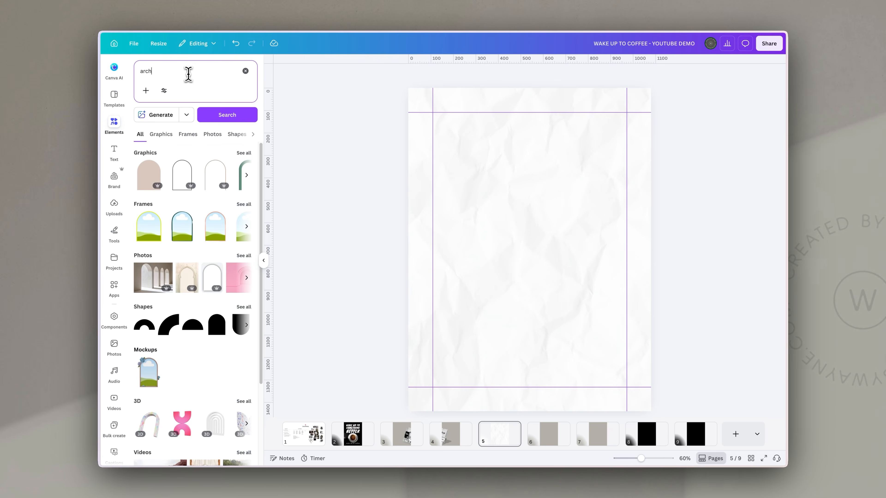
click(243, 154)
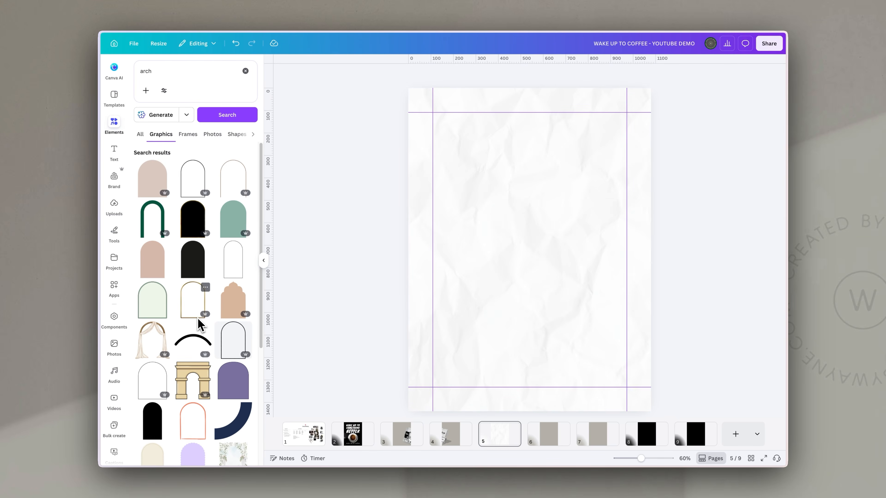
scroll(198, 325, down, 15)
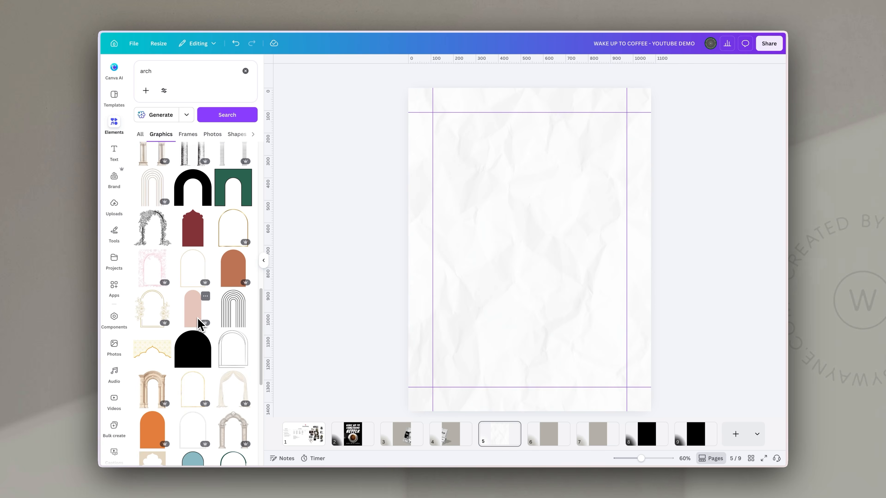
scroll(198, 324, down, 10)
scroll(195, 318, down, 2)
click(158, 251)
Rotate the arch upside down into a U and recolour it brand-palette grey
drag(529, 318, 526, 165)
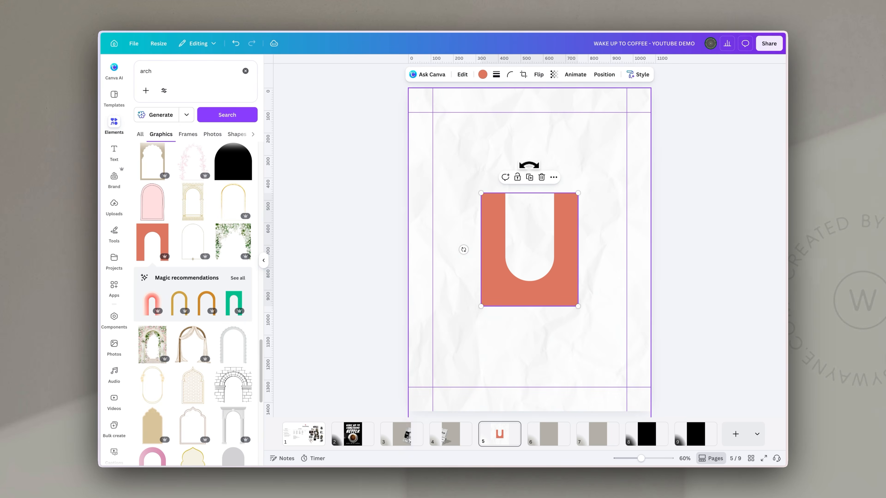
click(483, 74)
click(160, 199)
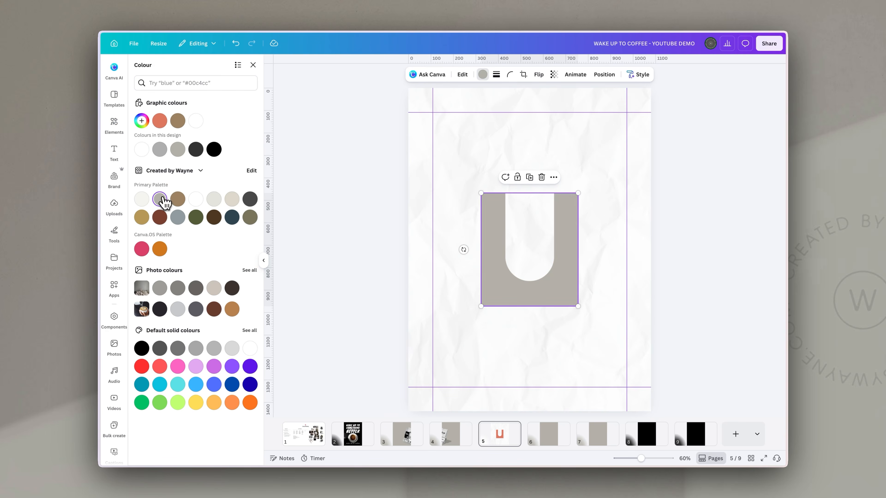
click(449, 436)
click(549, 439)
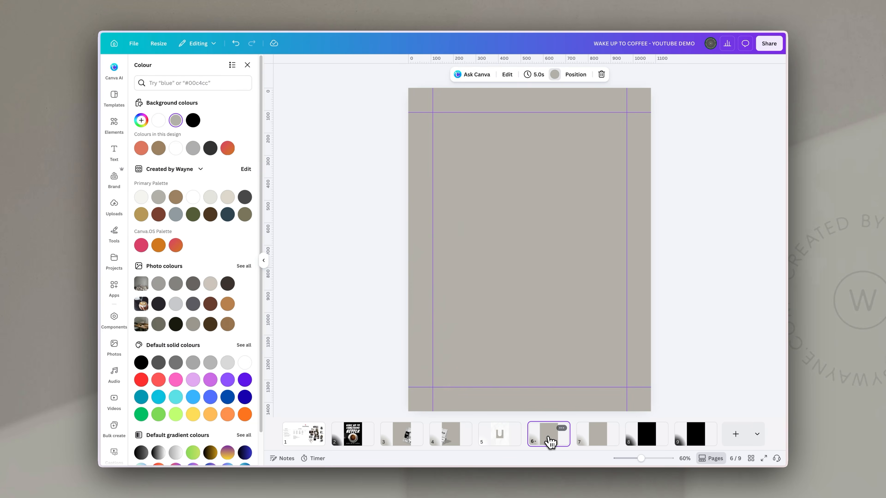
click(513, 439)
click(572, 251)
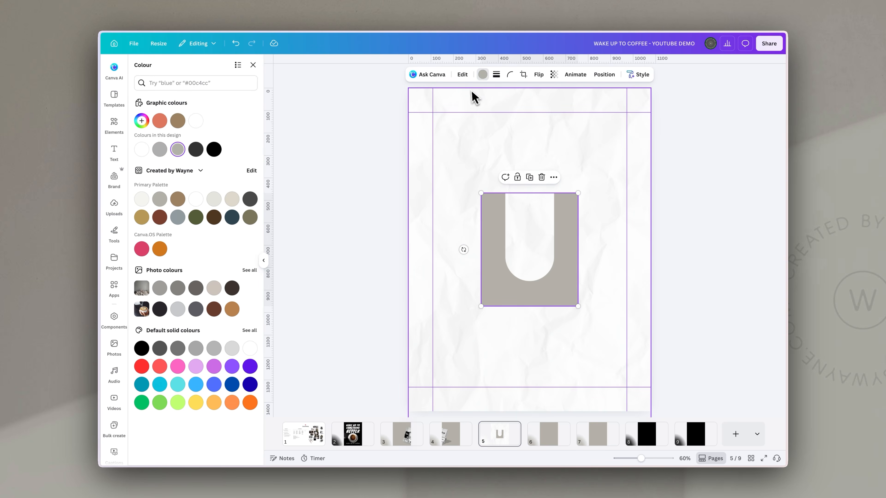
Give the U shape a faint, low-intensity drop shadow
click(462, 75)
scroll(176, 349, down, 1)
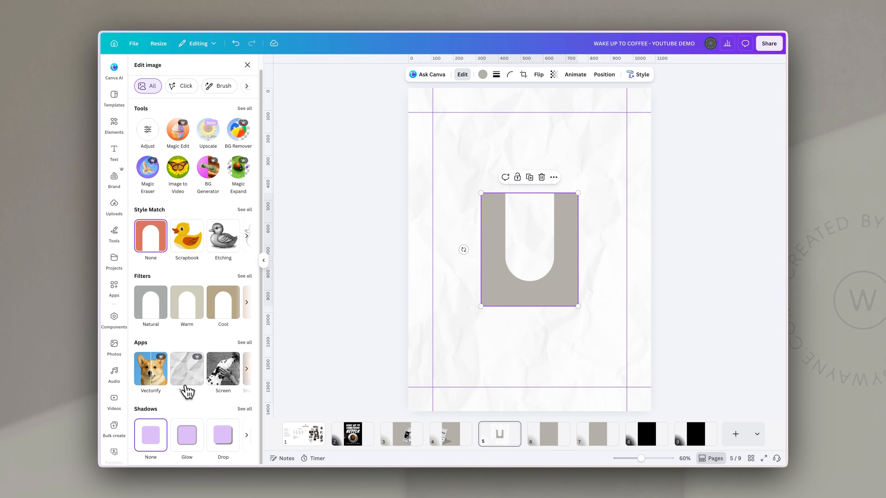
click(230, 444)
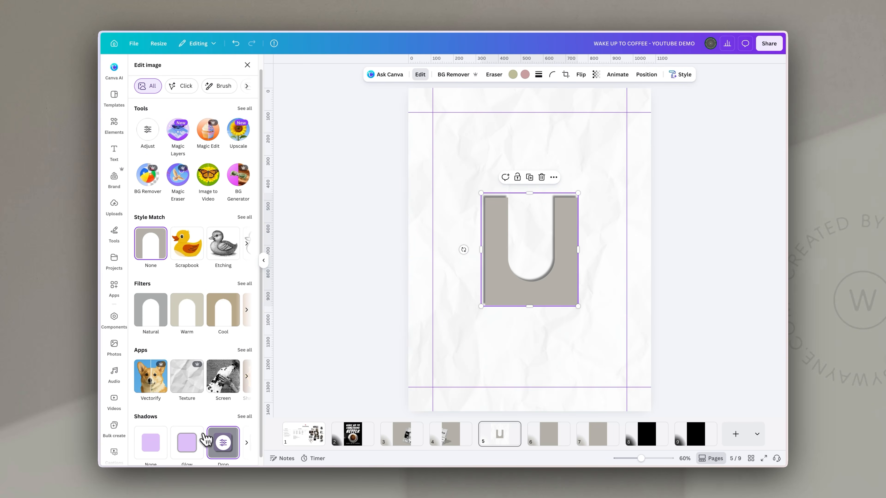
click(225, 444)
drag(186, 209, 151, 209)
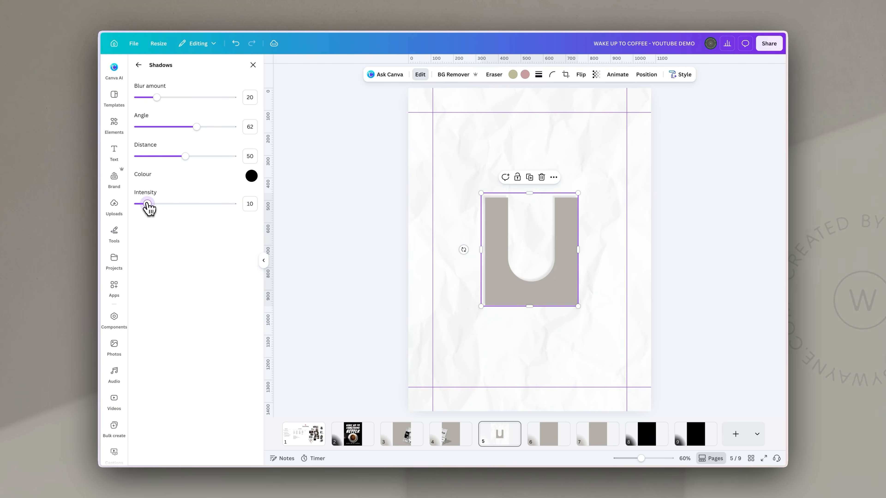
Enlarge the arch well beyond the page and centre it to frame the slide
drag(502, 242, 404, 129)
drag(481, 191, 791, 461)
drag(475, 216, 438, 215)
key(super+minus)
key(super+minus)
key(super+equal)
key(super+equal)
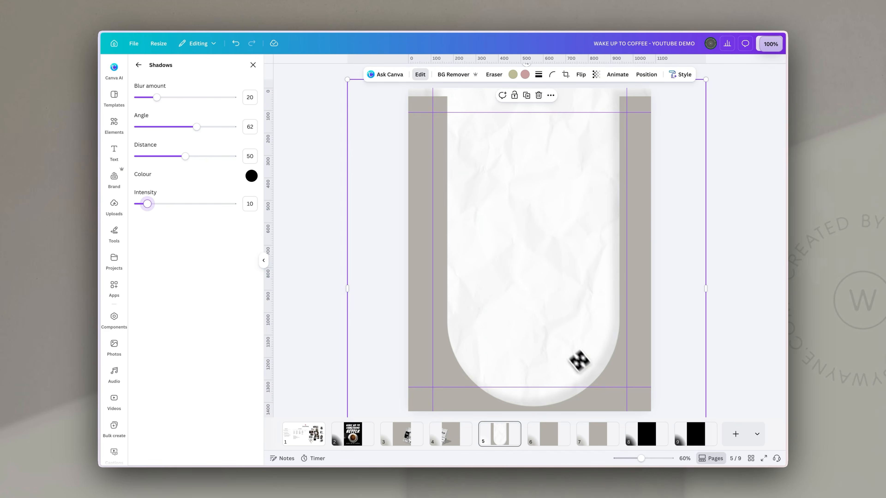
drag(642, 458, 624, 458)
drag(581, 200, 640, 130)
drag(568, 228, 539, 249)
drag(612, 150, 584, 184)
drag(537, 261, 548, 246)
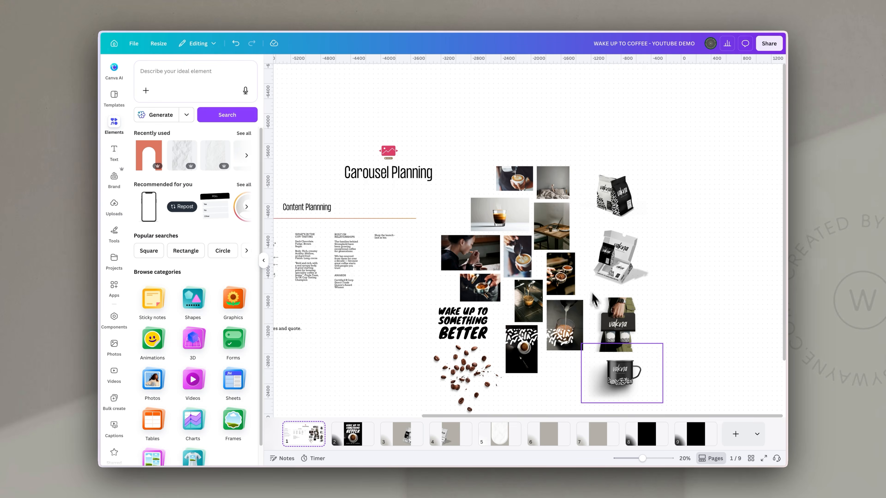
Paste the vakna enamel mug image onto slide 5, enlarged and set at the arch's top
click(624, 375)
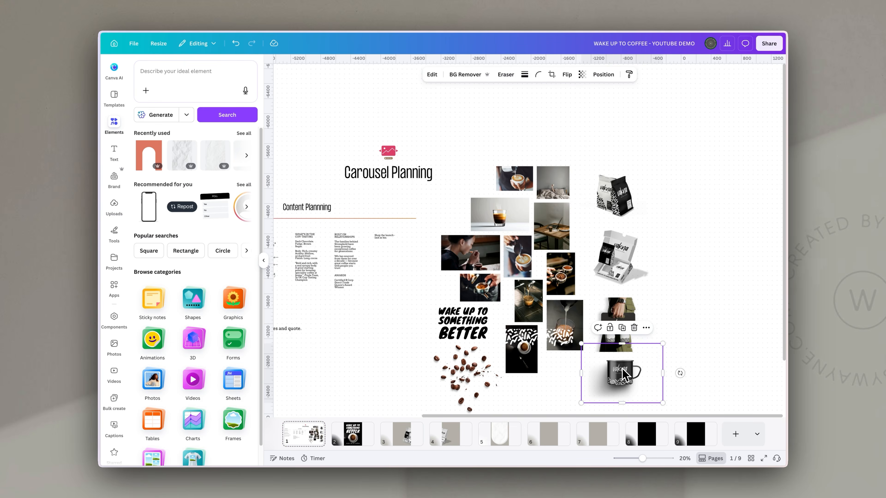
click(513, 438)
key(ctrl+v)
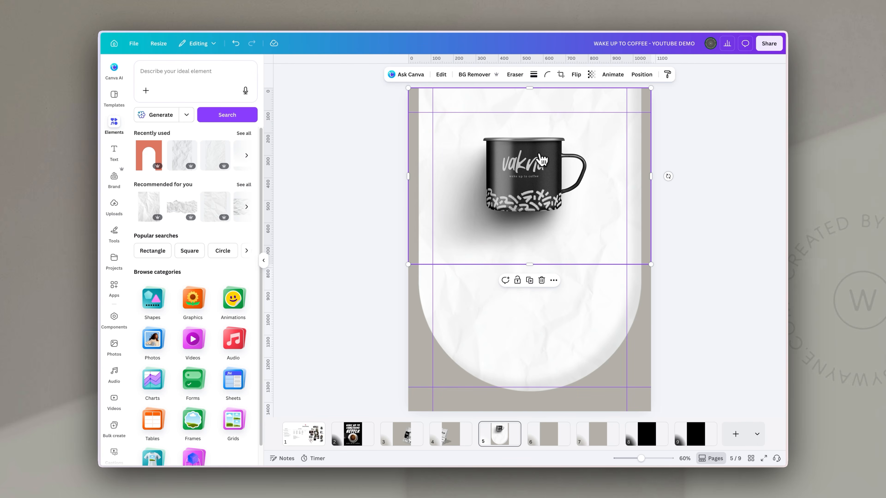
drag(650, 264, 732, 318)
drag(560, 201, 520, 174)
click(741, 295)
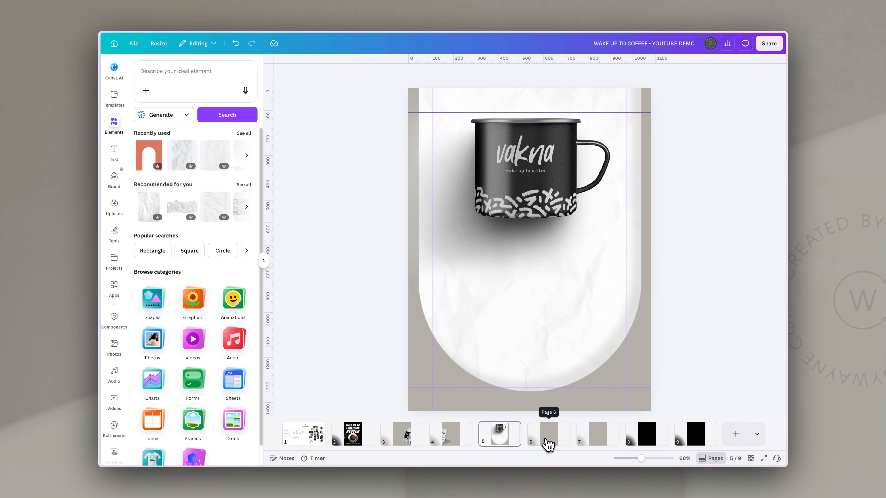
click(553, 436)
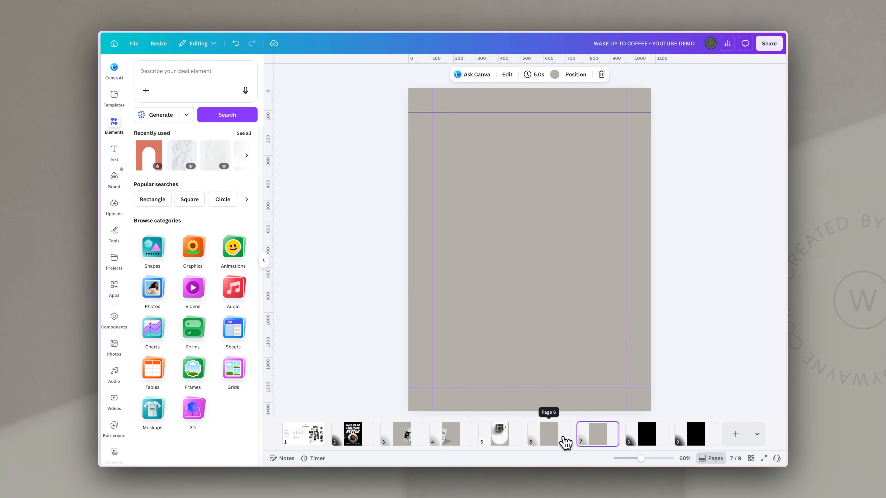
Paste the hand-with-bag photo onto slide 6, enlarged to overflow its right edge
click(303, 436)
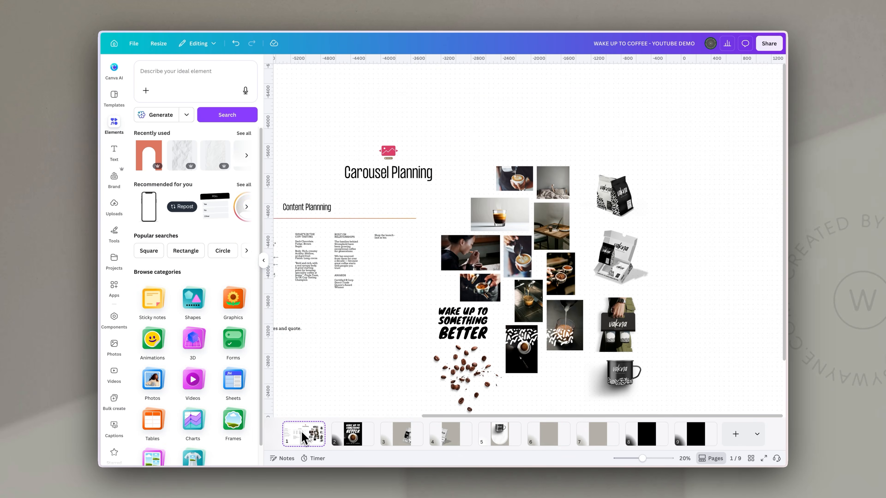
click(264, 263)
click(555, 338)
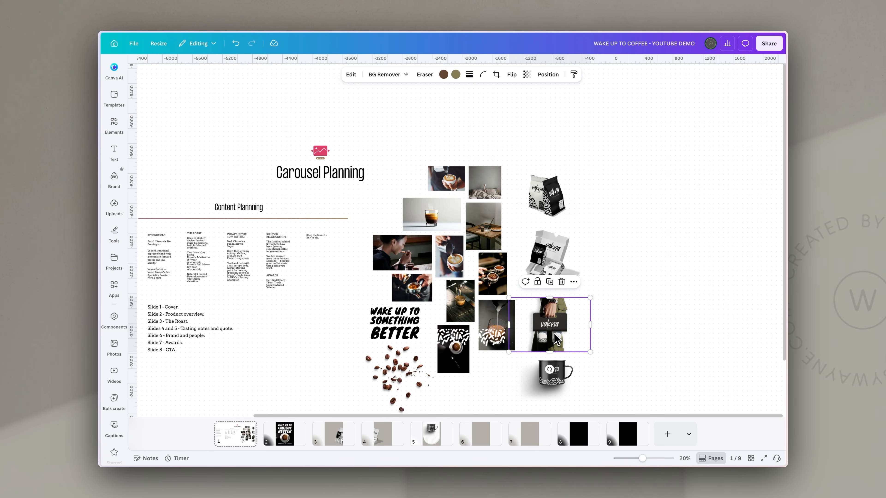
click(476, 437)
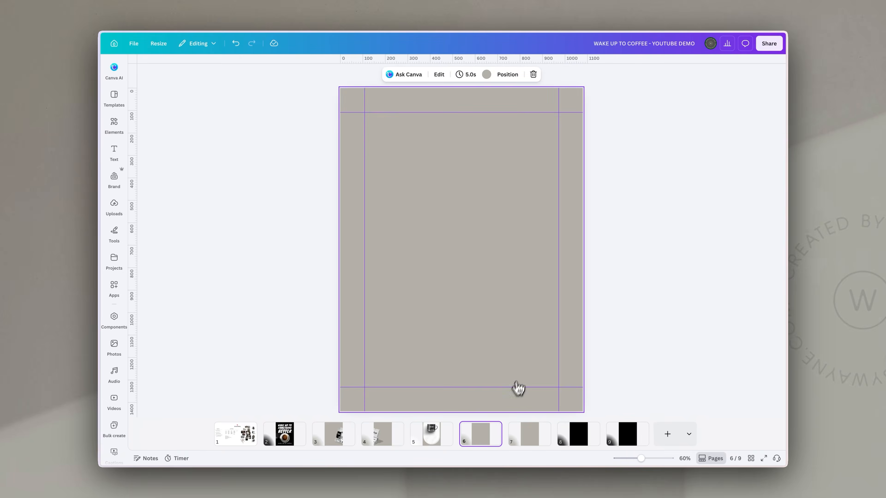
key(ctrl+v)
drag(583, 250, 823, 417)
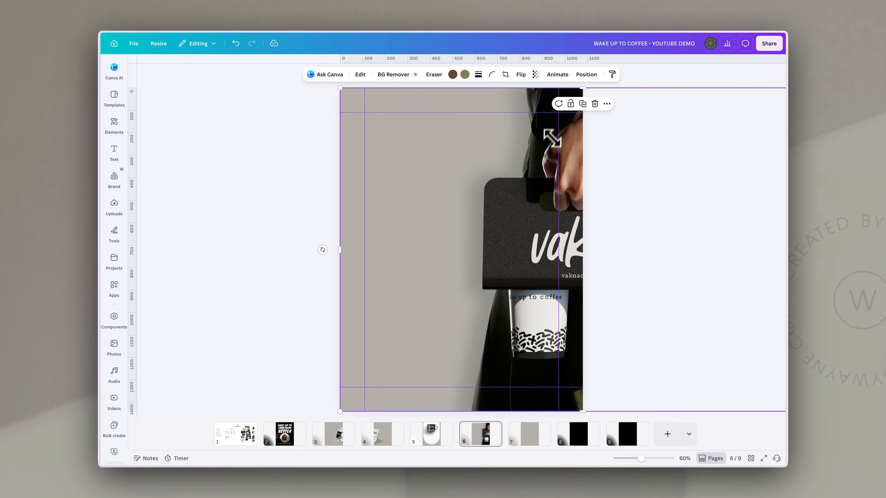
Paste the same photo on slide 7, shifted left so its other half continues
click(535, 431)
key(ctrl+v)
drag(557, 291, 325, 277)
drag(407, 283, 397, 283)
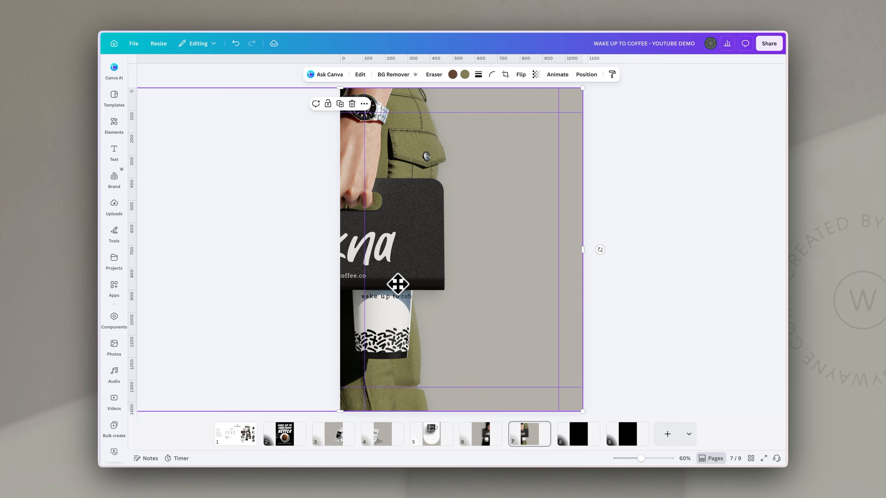
click(579, 440)
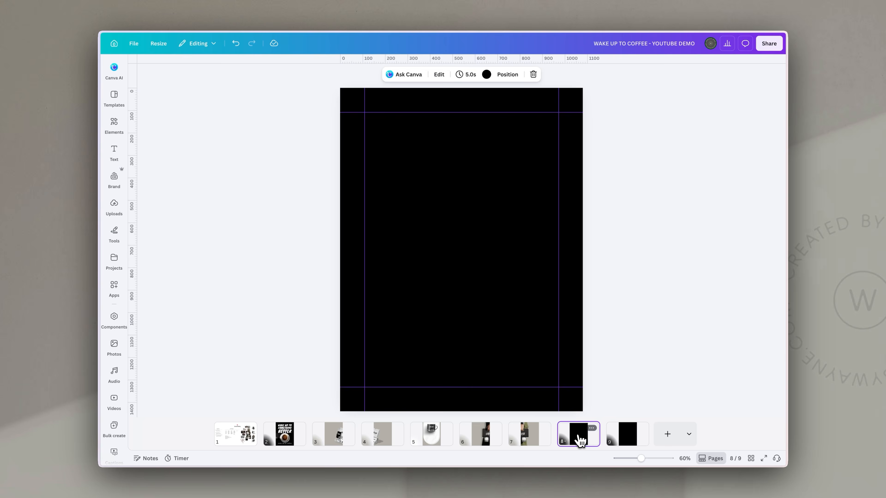
Enlarge the coffee-pour video and shift it so it fills slide 8
click(246, 438)
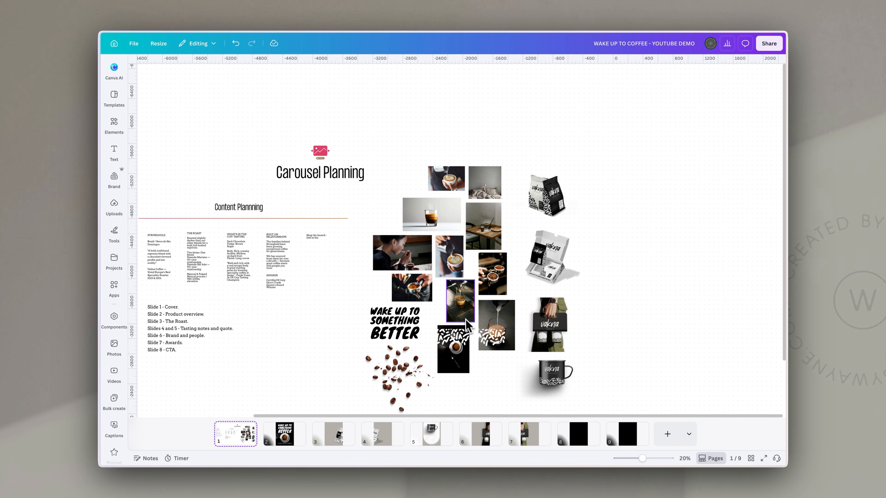
click(495, 319)
drag(516, 305, 666, 211)
click(666, 211)
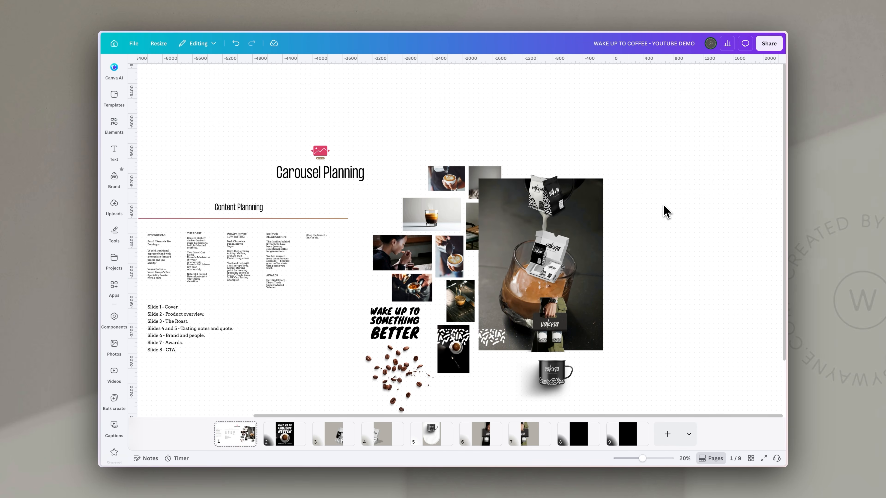
click(512, 234)
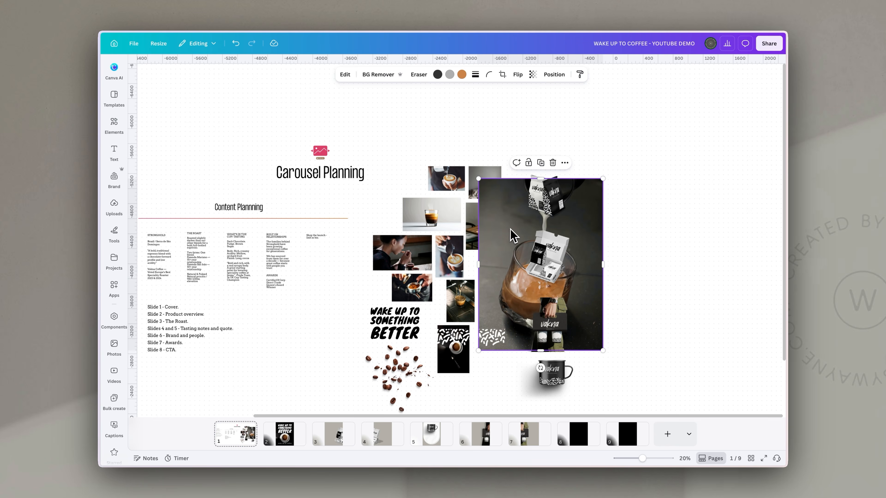
click(586, 440)
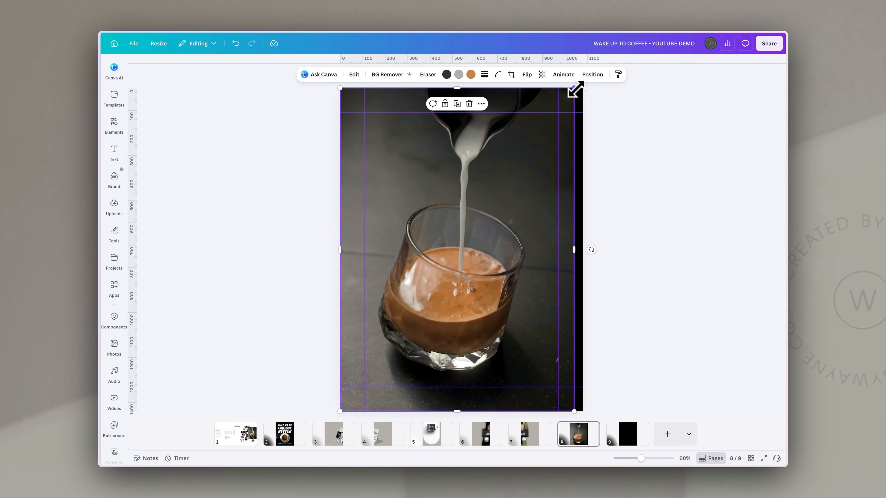
drag(627, 71, 654, 64)
drag(496, 232, 481, 232)
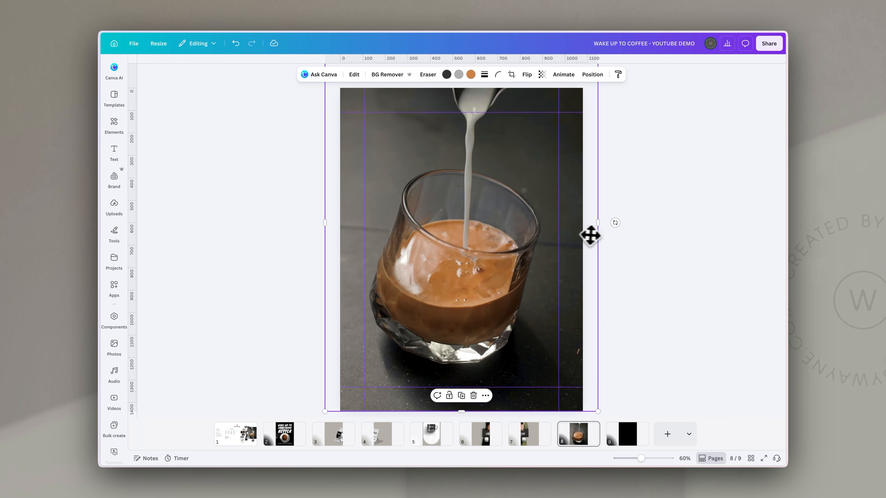
click(586, 438)
Push slide 9's video almost off the page, leaving only a thin sliver
click(614, 445)
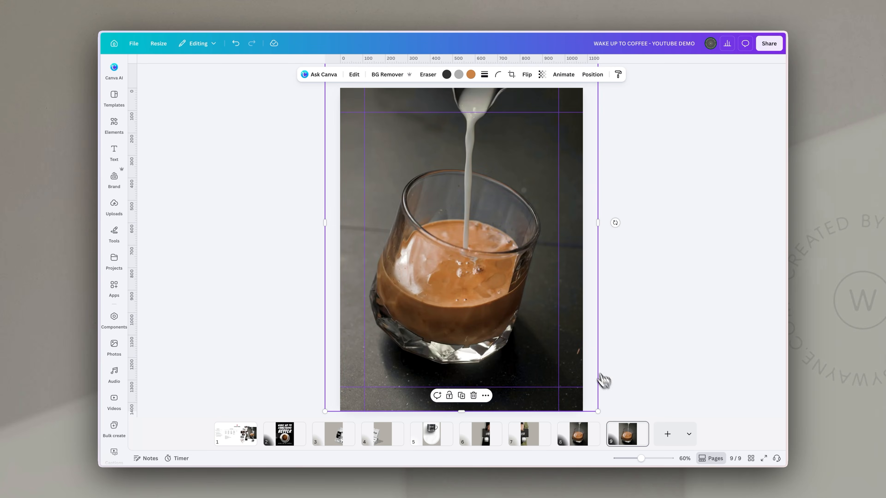
drag(554, 254, 283, 274)
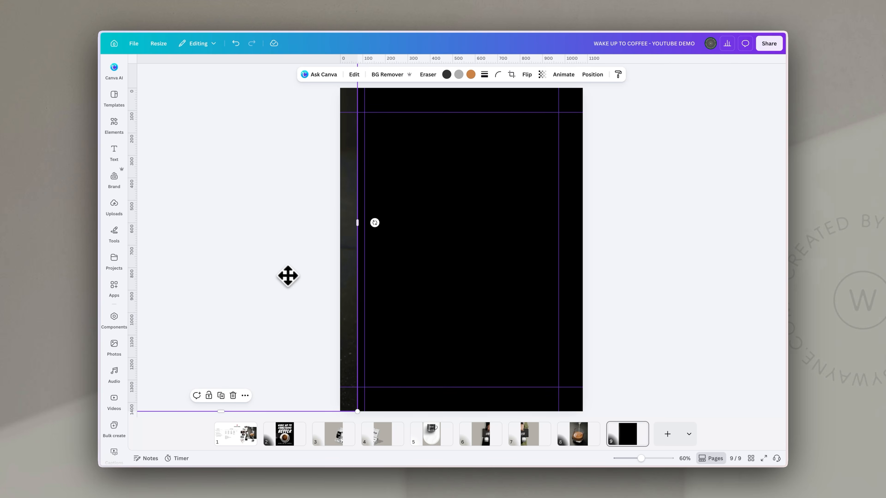
click(575, 436)
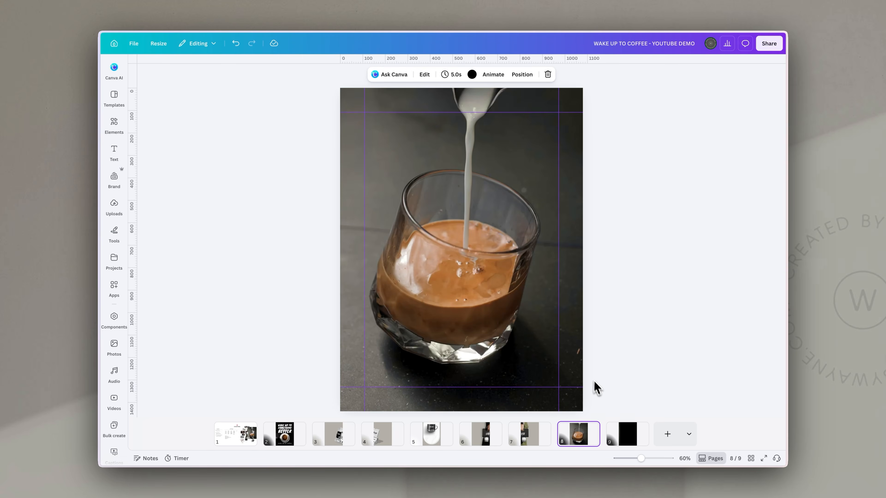
click(627, 434)
click(355, 302)
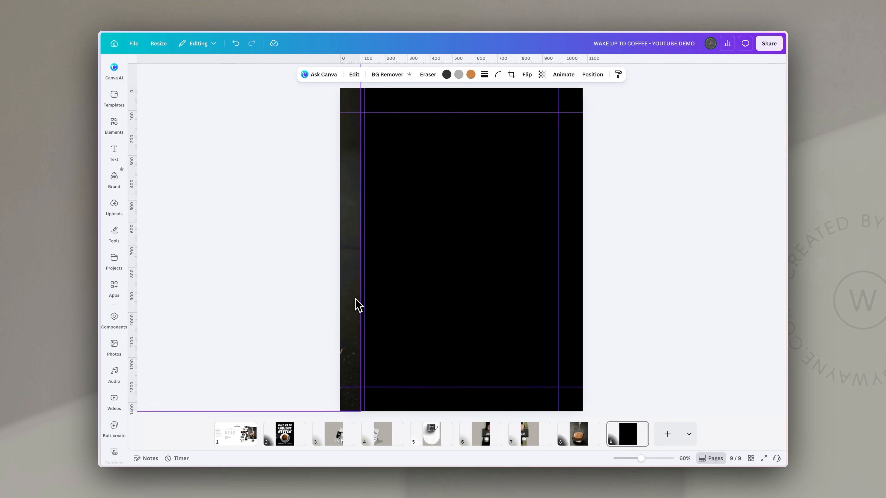
mouse_move(365, 301)
mouse_down()
mouse_move(348, 301)
mouse_move(354, 296)
mouse_up()
click(639, 257)
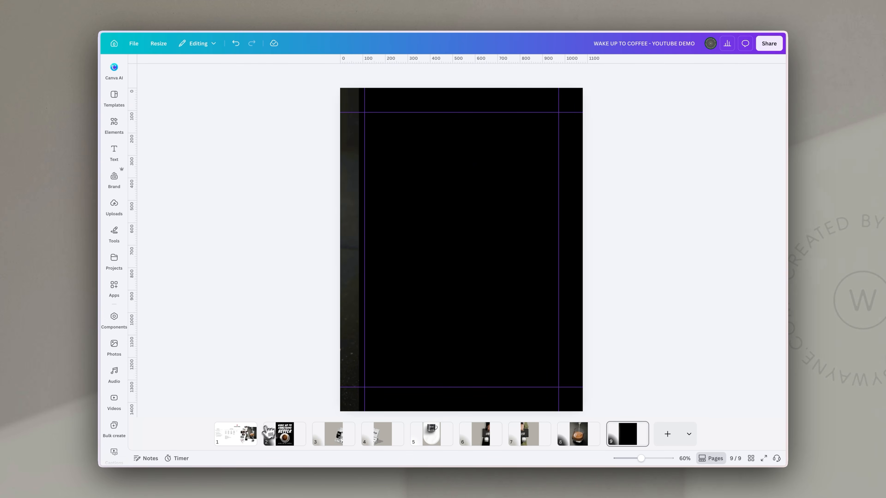
click(241, 432)
Paste the two-bag Vakna product image onto slide 9, then resize and centre it
click(563, 207)
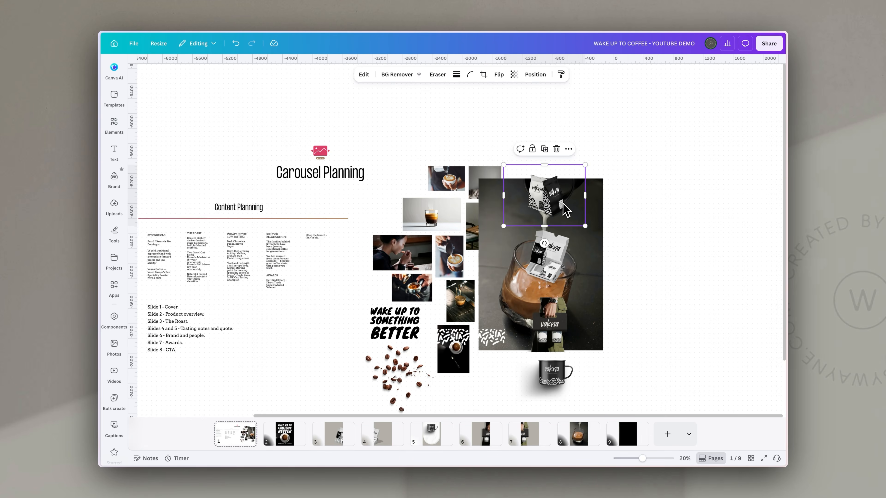
click(627, 436)
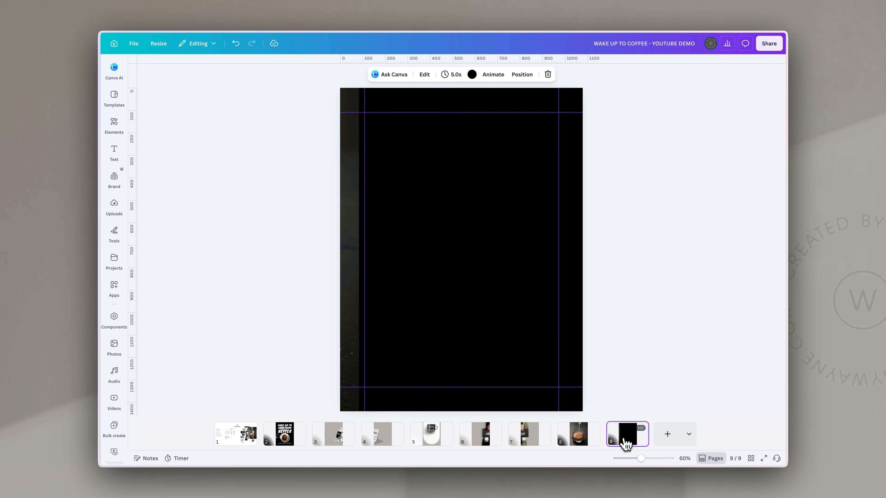
key(ctrl+v)
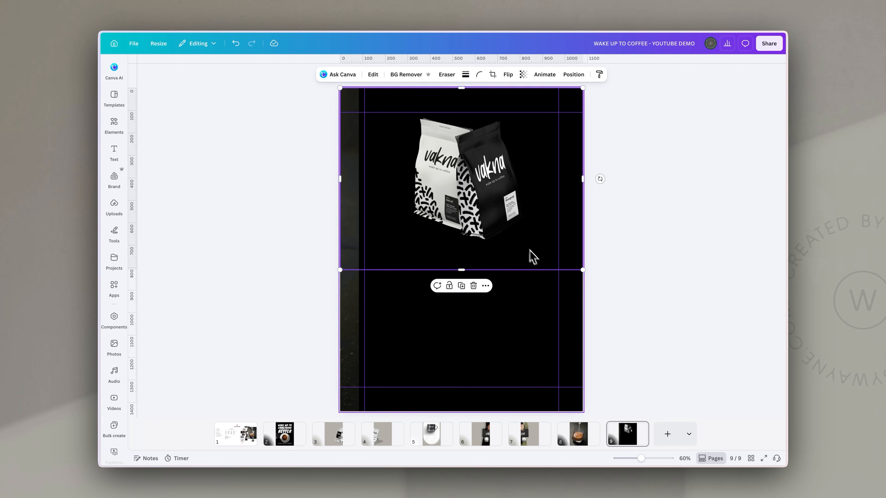
drag(583, 271, 679, 350)
drag(529, 197, 479, 217)
click(659, 168)
Add a tall rectangle panel filling the slide, with corner rounding 52 and grey fill
key(r)
double_click(461, 246)
drag(460, 236, 400, 136)
drag(436, 185, 560, 387)
click(450, 75)
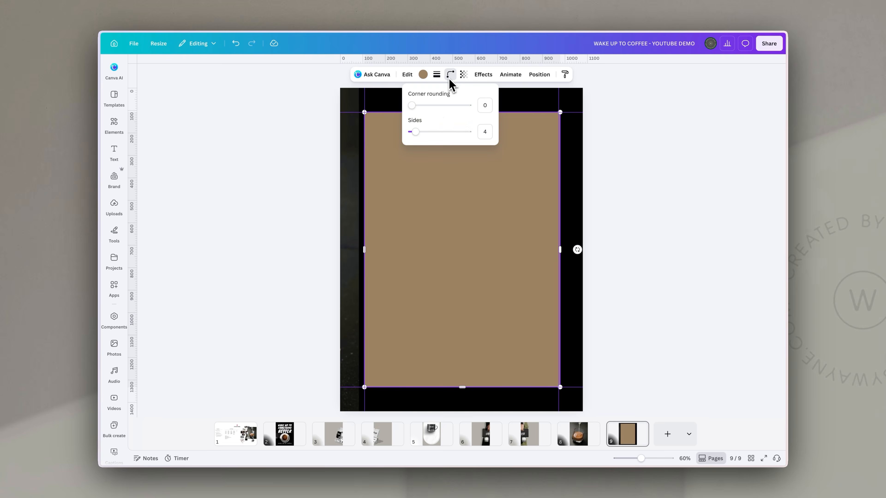
click(412, 106)
drag(440, 113, 439, 112)
click(423, 75)
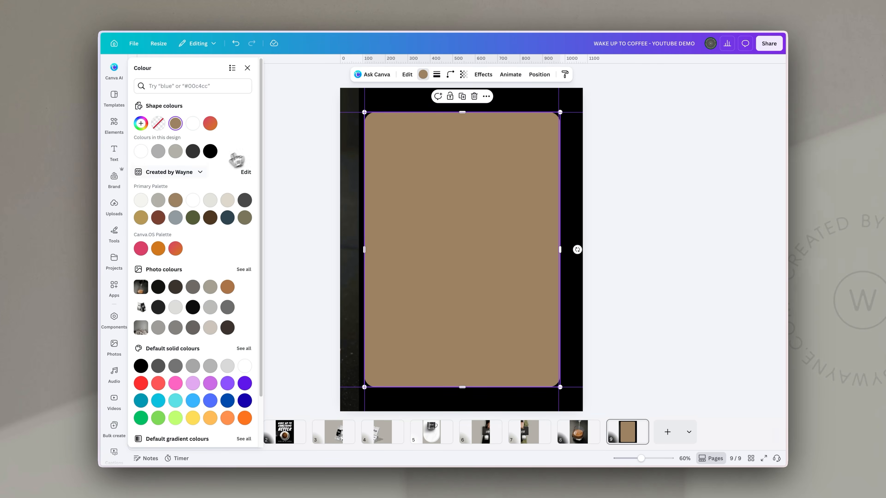
click(158, 200)
Move the bag image above the grey panel in Layers and shift it down onto the panel
click(540, 75)
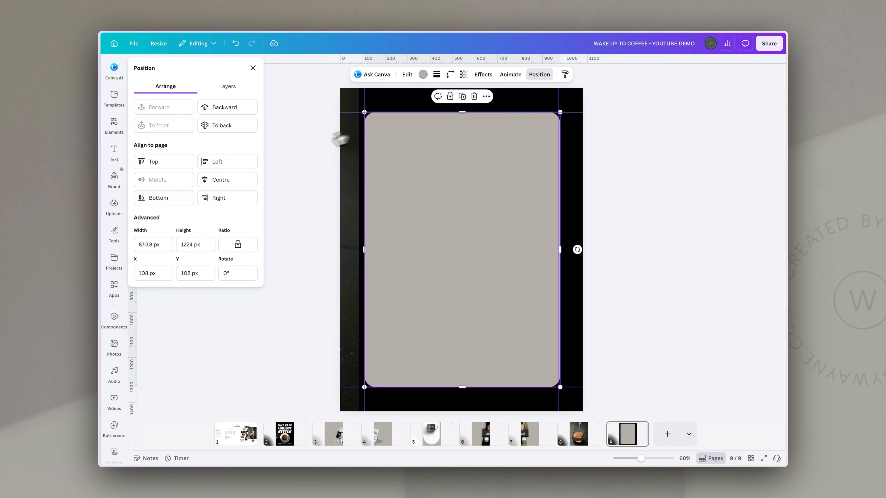
click(228, 86)
drag(202, 158, 215, 124)
drag(496, 267, 487, 284)
Copy slide 2's headline onto slide 9 and retype it as 'SHOP THE LAUNCH'
click(678, 226)
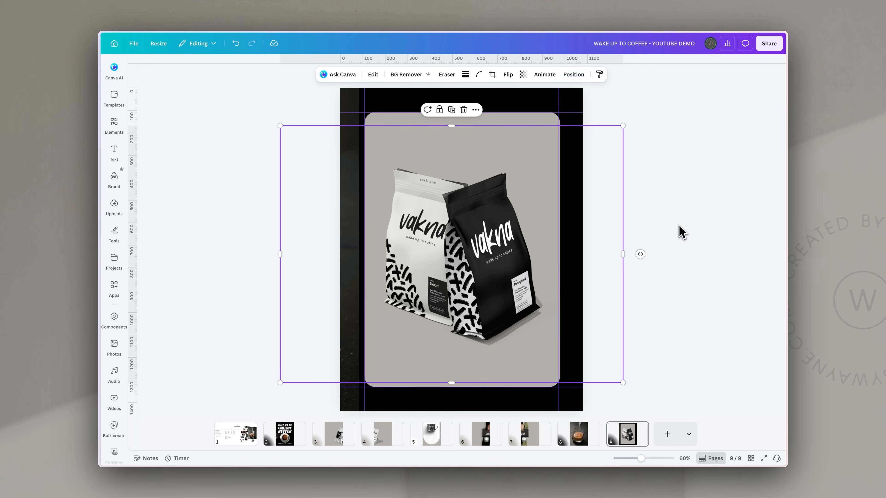
click(678, 227)
click(297, 436)
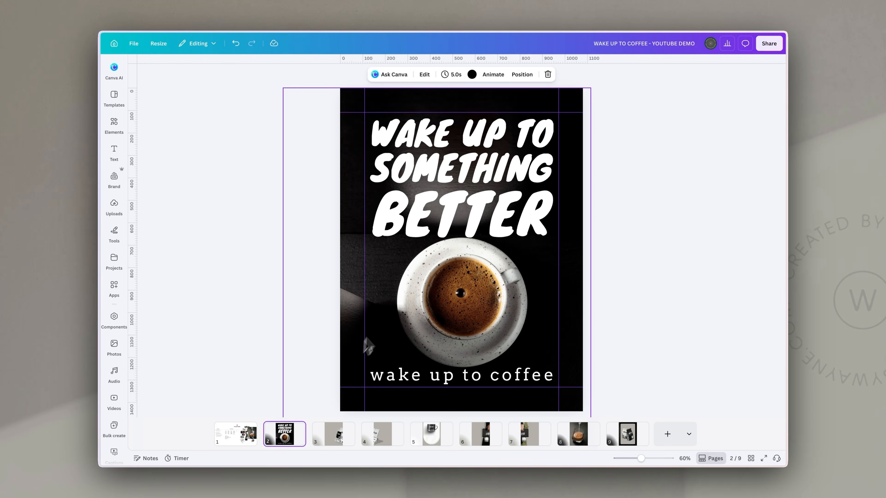
click(449, 227)
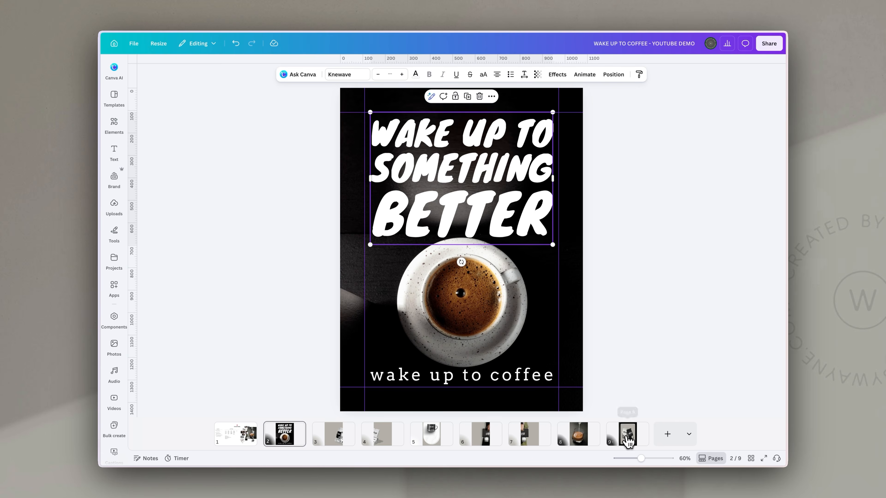
click(627, 434)
key(ctrl+v)
double_click(486, 178)
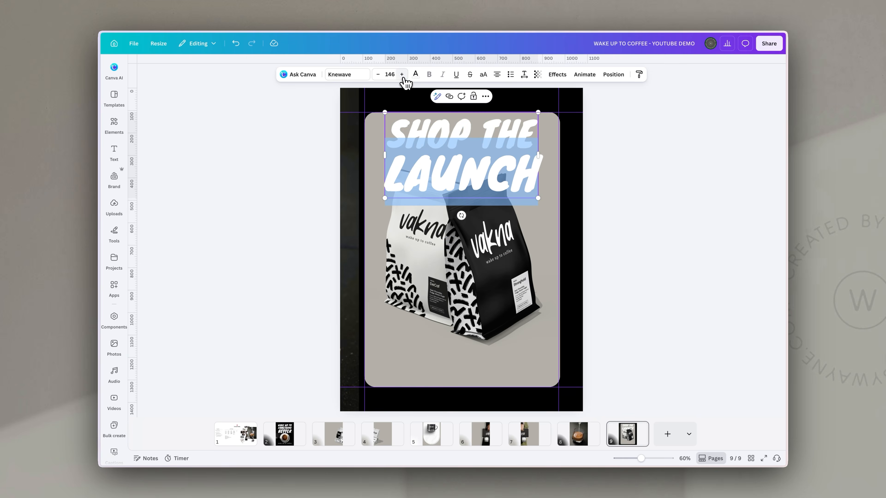
Give the headline a Drop shadow effect with blur 100 and nudge it down
click(558, 76)
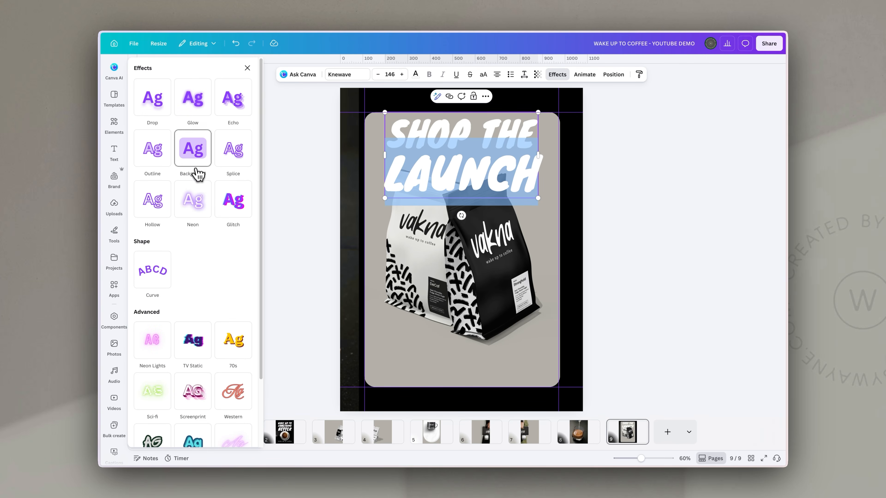
click(150, 113)
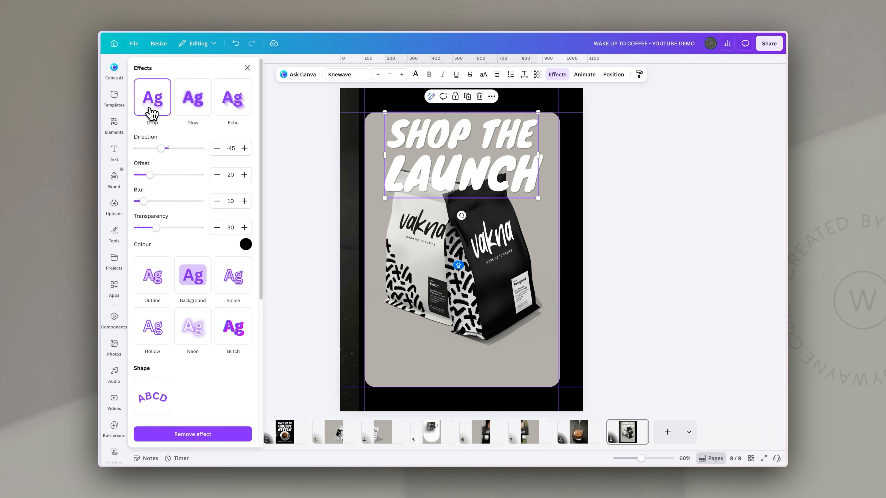
drag(143, 202, 199, 201)
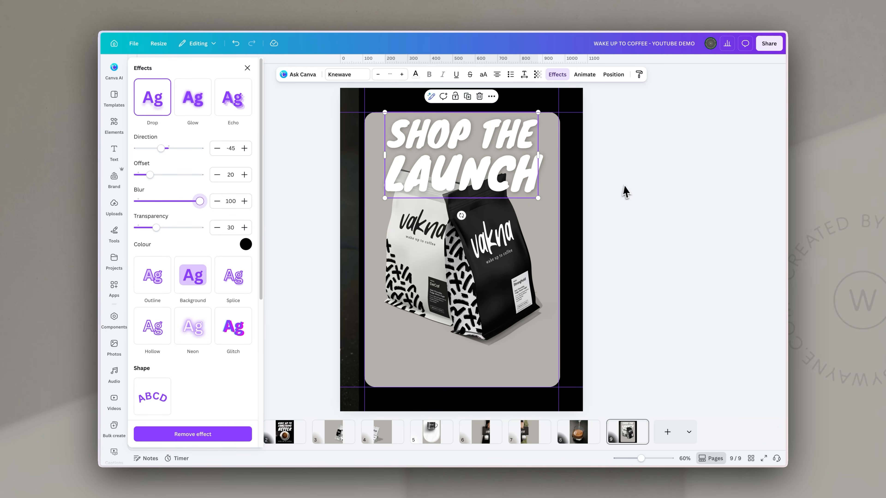
click(619, 192)
drag(482, 159, 483, 172)
Shrink the coffee-bag image slightly and reposition it below the headline
click(501, 281)
drag(500, 268, 499, 271)
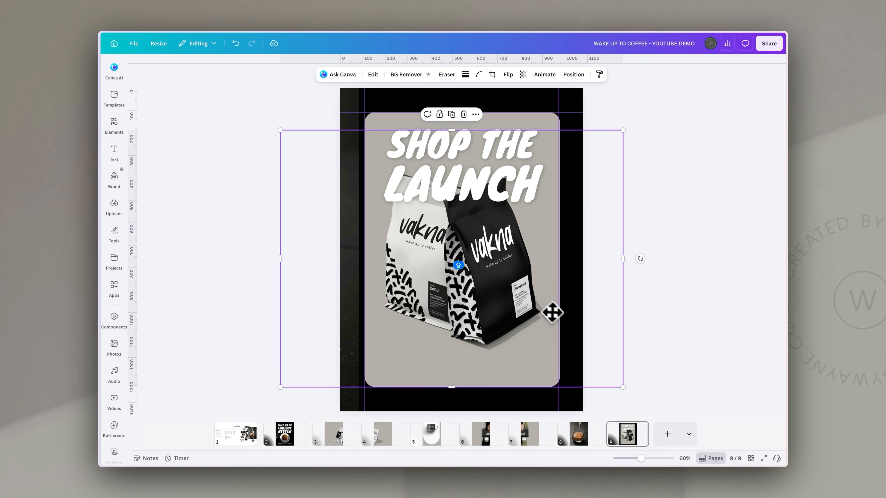
drag(623, 387, 605, 374)
drag(469, 292, 480, 300)
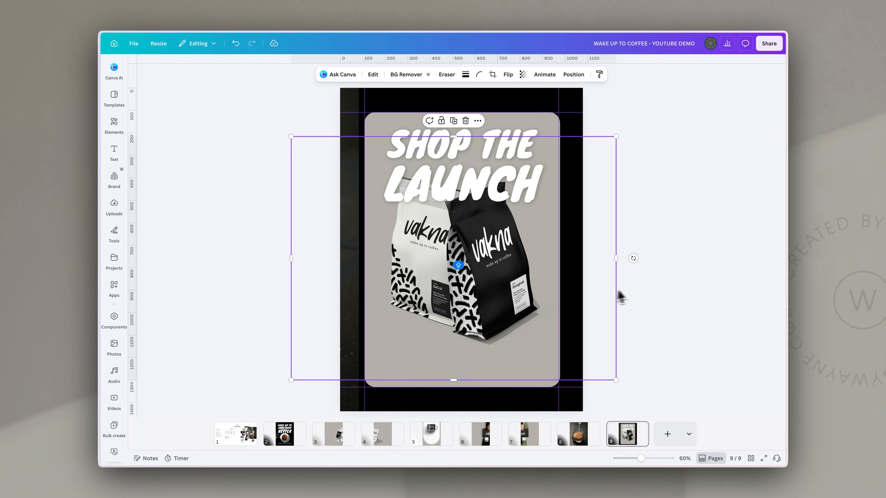
Add a rectangle below the bags, round it into a pill shape, and fill it black
click(694, 289)
key(r)
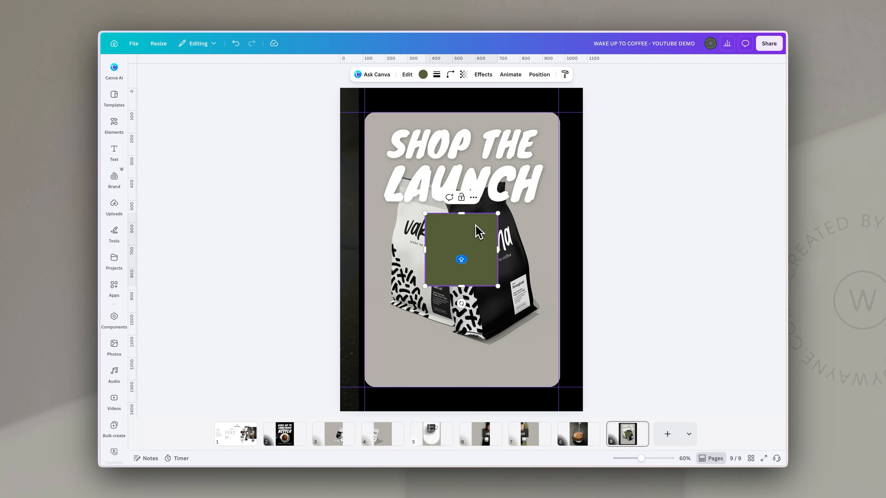
drag(475, 241, 533, 344)
click(451, 76)
drag(422, 104, 487, 104)
click(423, 75)
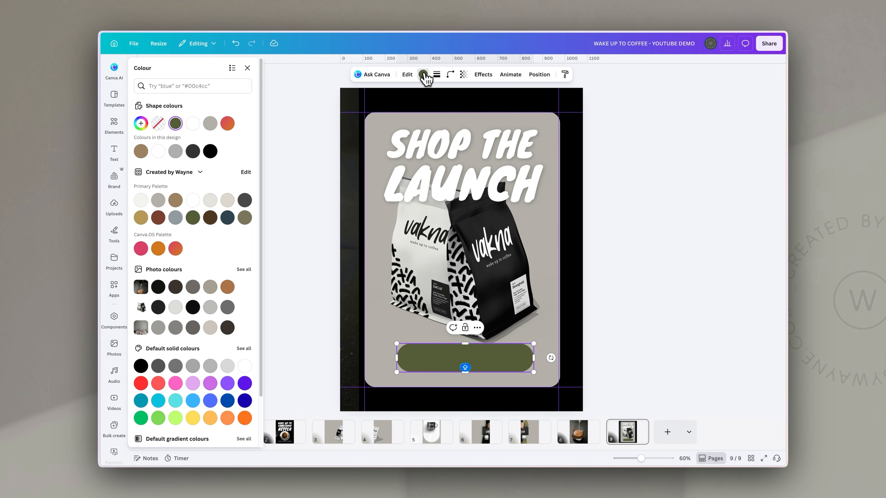
click(210, 151)
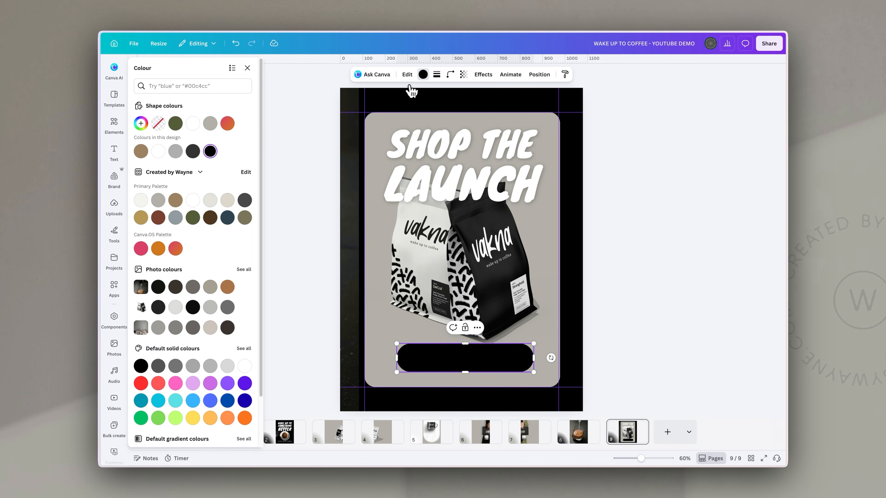
Give the black pill a solid white border
click(438, 80)
click(415, 95)
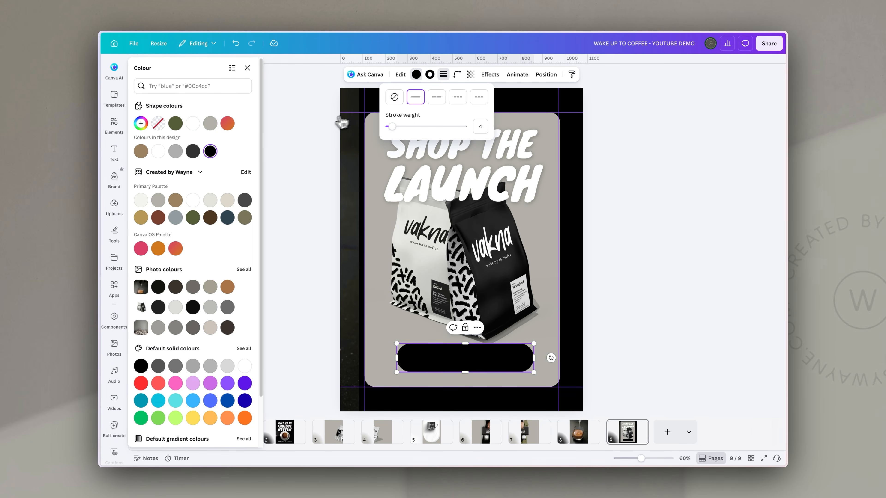
click(442, 80)
click(177, 154)
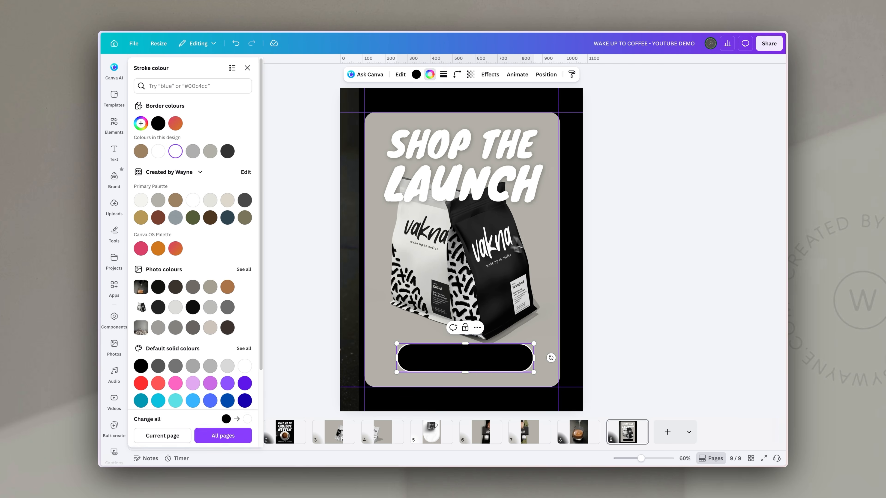
click(613, 274)
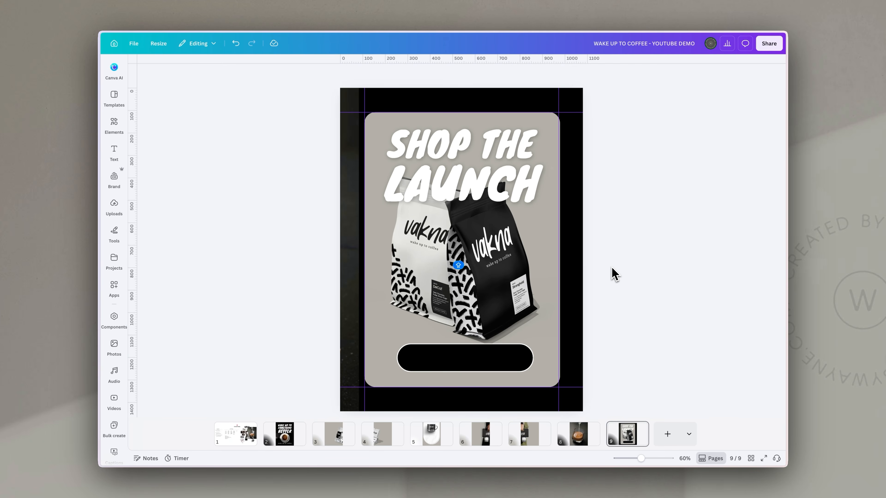
key(t)
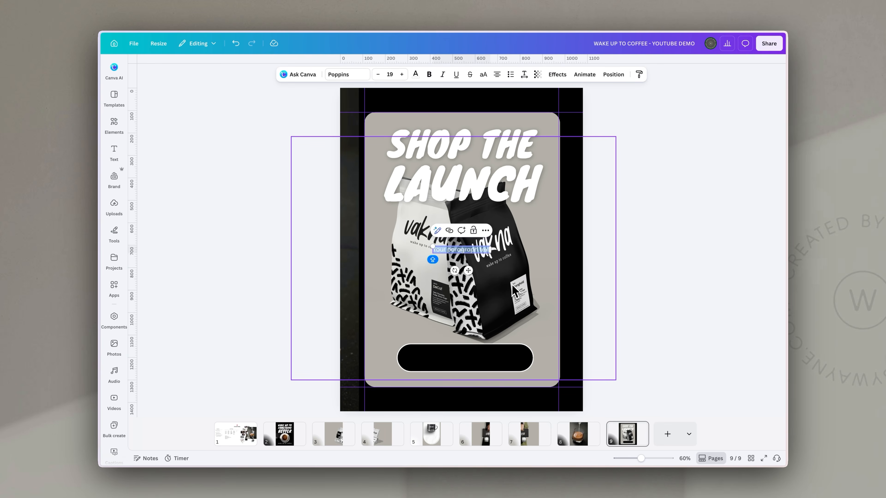
Replace the placeholder with 'link in bio' in Arvo, enlarged and placed on the black pill
key(BackSpace)
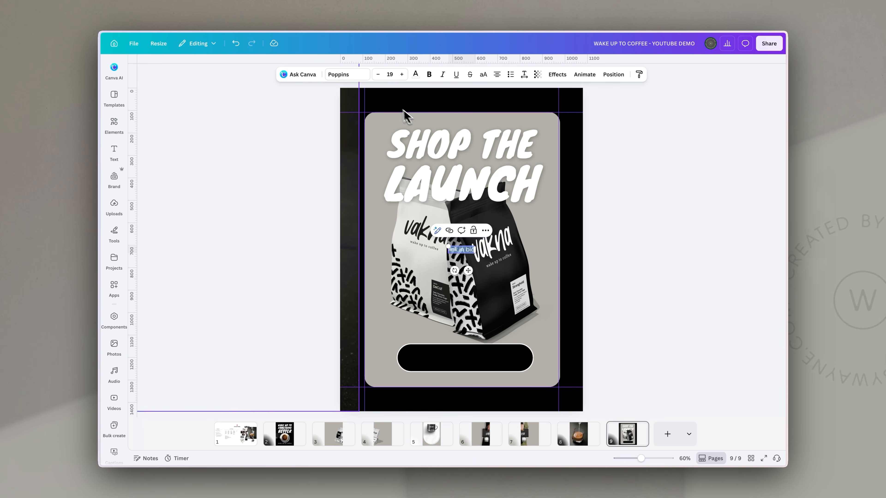
click(352, 77)
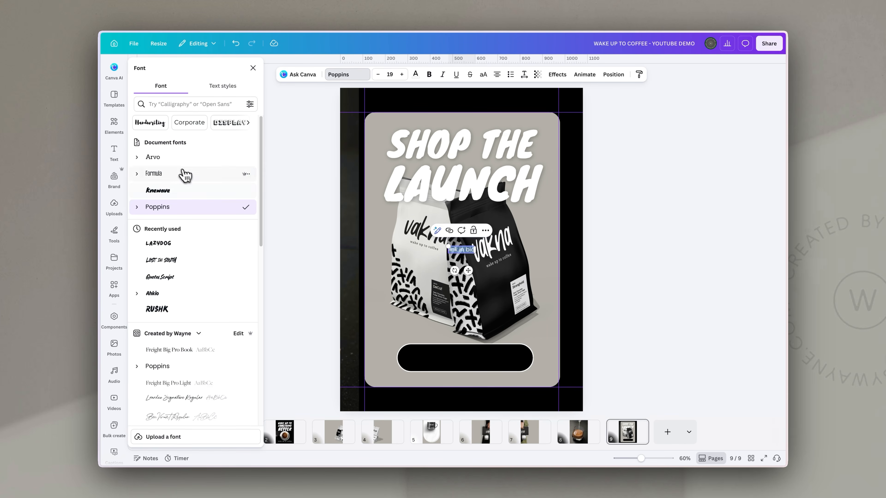
click(166, 158)
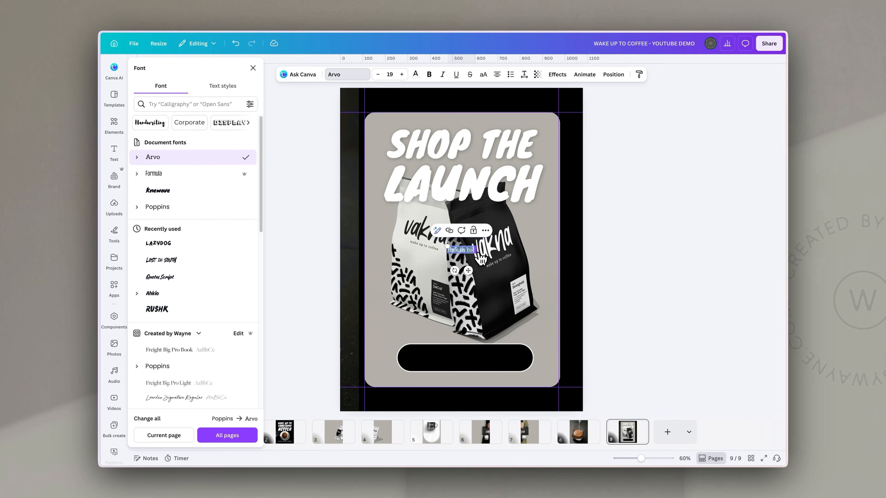
drag(477, 253, 572, 300)
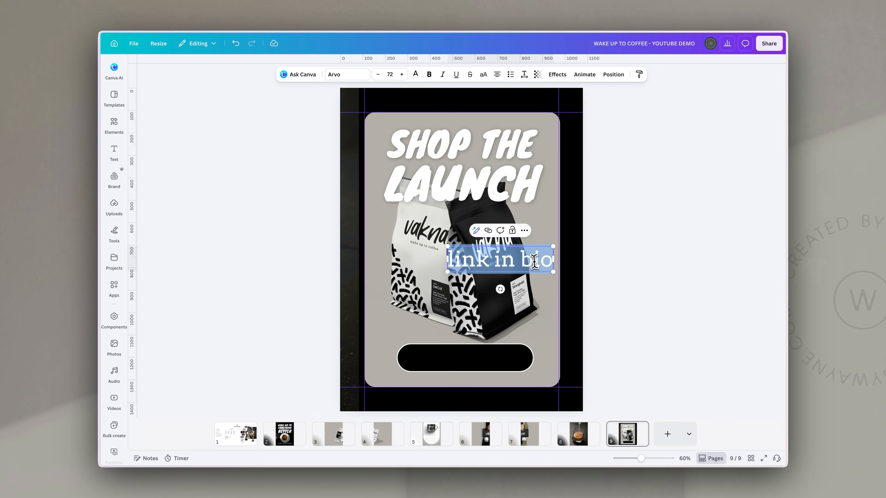
click(551, 226)
drag(535, 264, 499, 357)
click(632, 312)
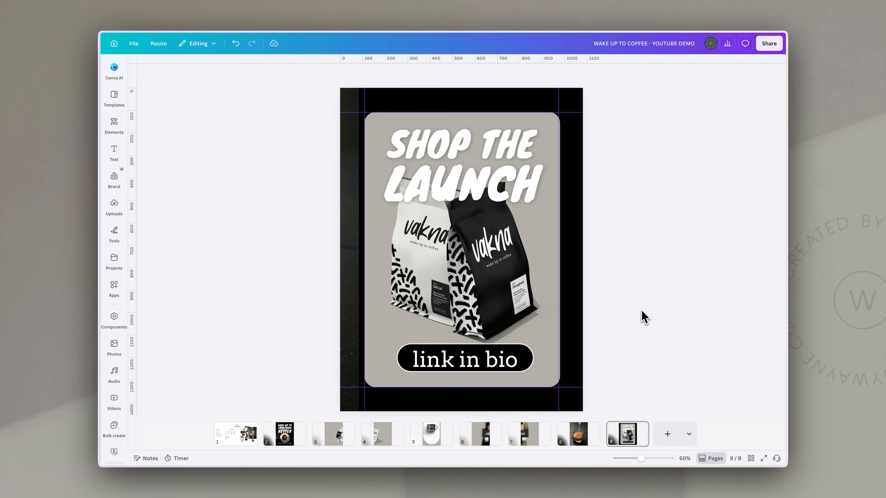
Copy the espresso-blend description from the planning board and paste it mid-page on slide 3
click(249, 441)
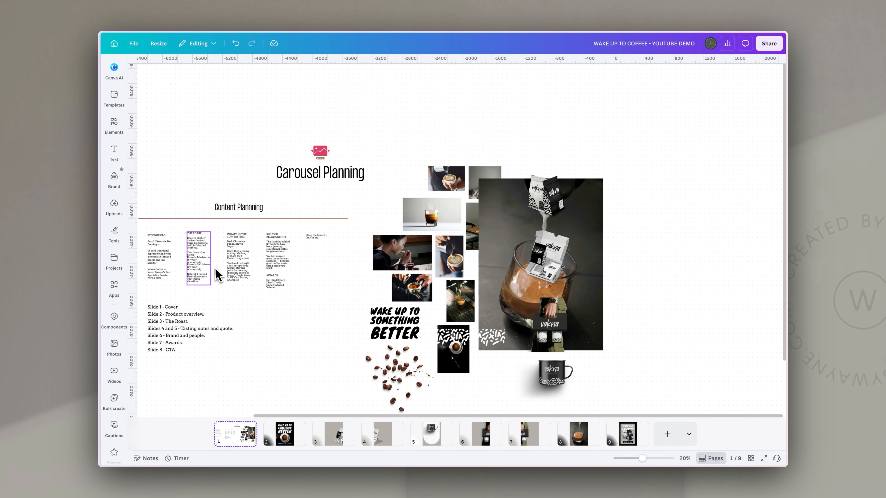
click(164, 271)
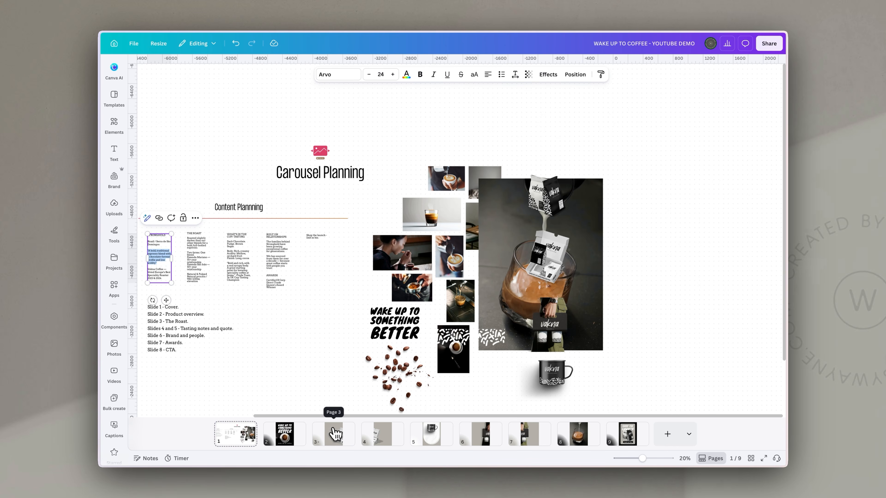
click(333, 435)
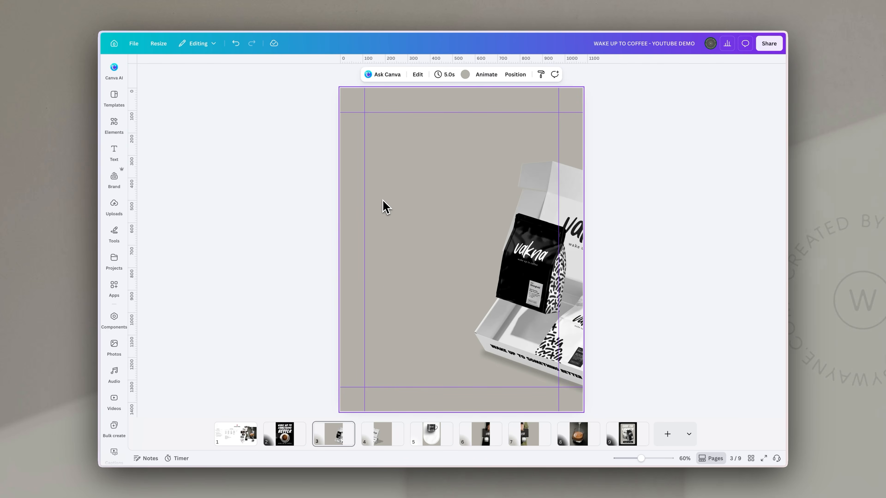
text("A bold, traditional espresso blend with a chocolate-forward profile and low acidity.")
drag(374, 156, 443, 284)
Delete the description's opening quote mark and narrow it into a left-side column
click(375, 226)
click(375, 226)
key(BackSpace)
click(668, 228)
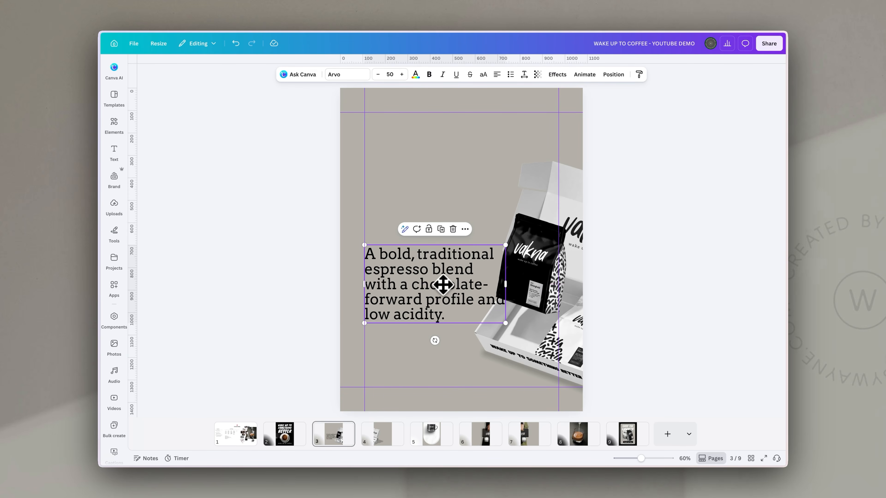
drag(507, 284, 475, 301)
click(648, 263)
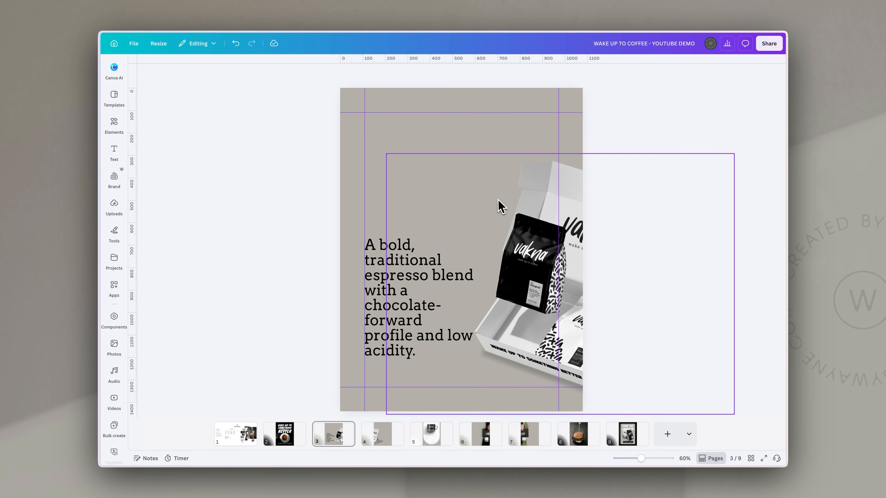
click(113, 126)
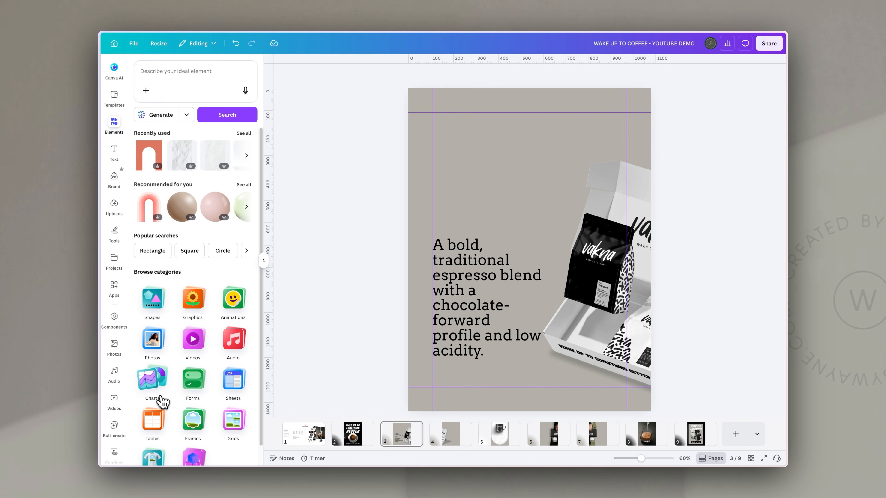
Add a small square frame near the top of slide 3 and a copy at slide 4's lower right
click(192, 418)
click(192, 162)
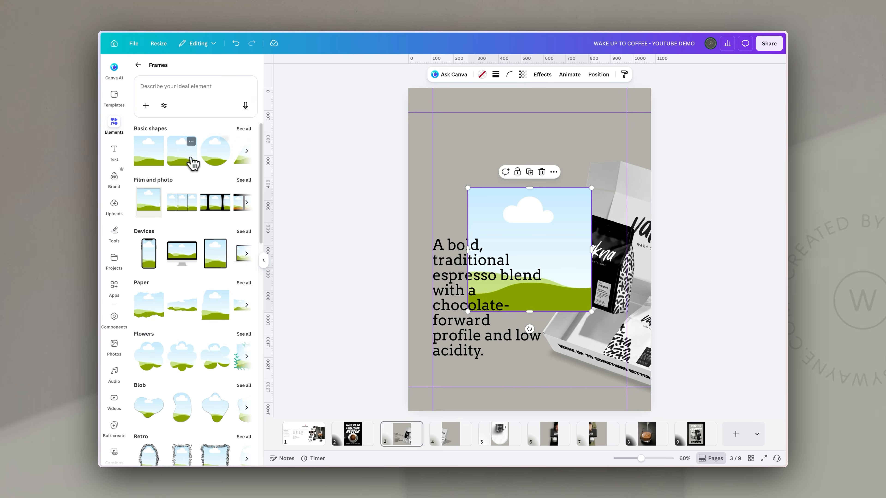
drag(531, 238, 555, 154)
drag(493, 228, 525, 196)
drag(580, 162, 572, 171)
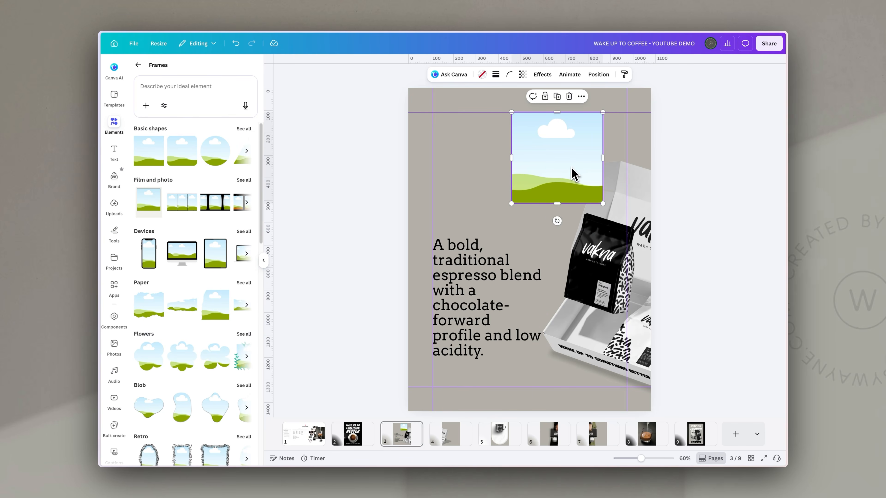
click(449, 436)
key(ctrl+v)
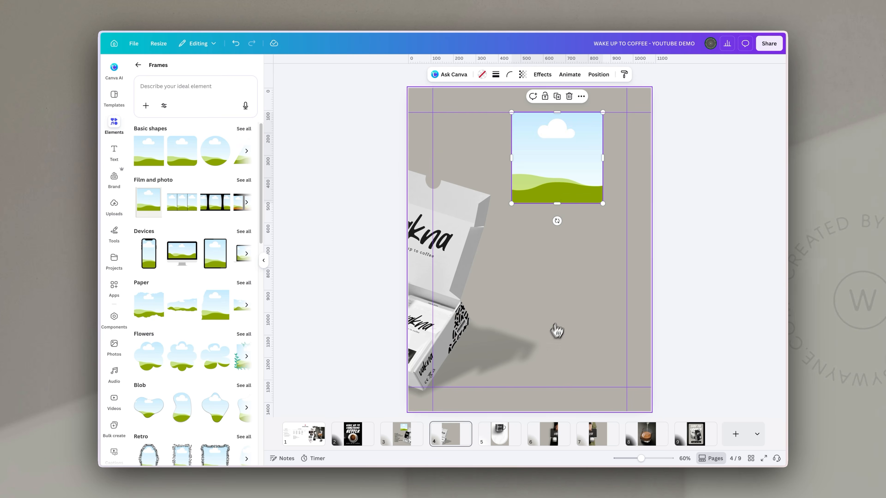
drag(592, 179, 607, 356)
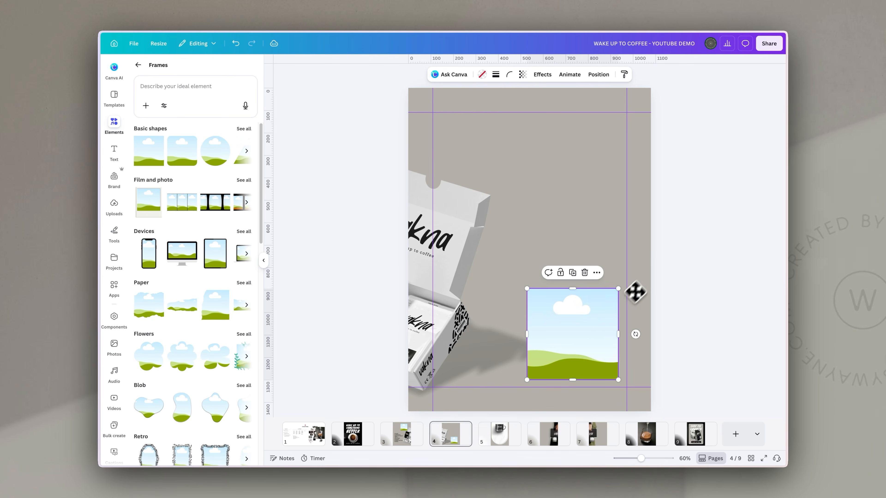
Copy the latte-art photo from the planning board into slide 3's frame
click(316, 439)
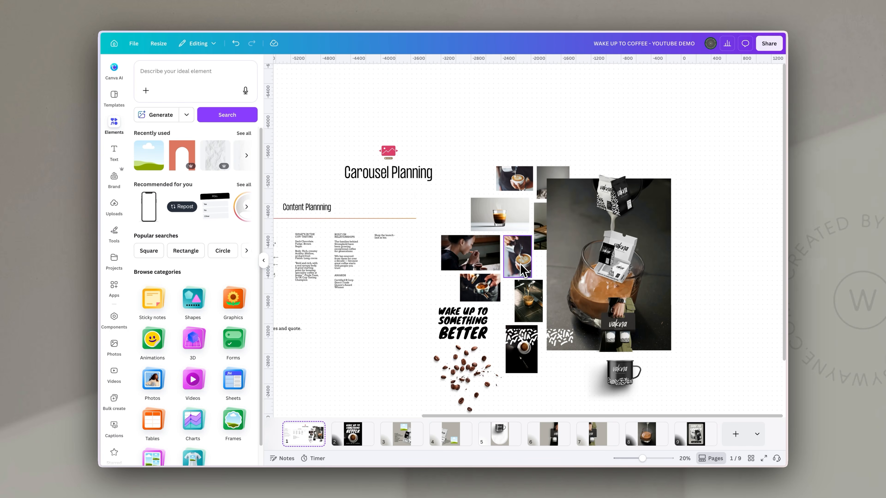
click(516, 185)
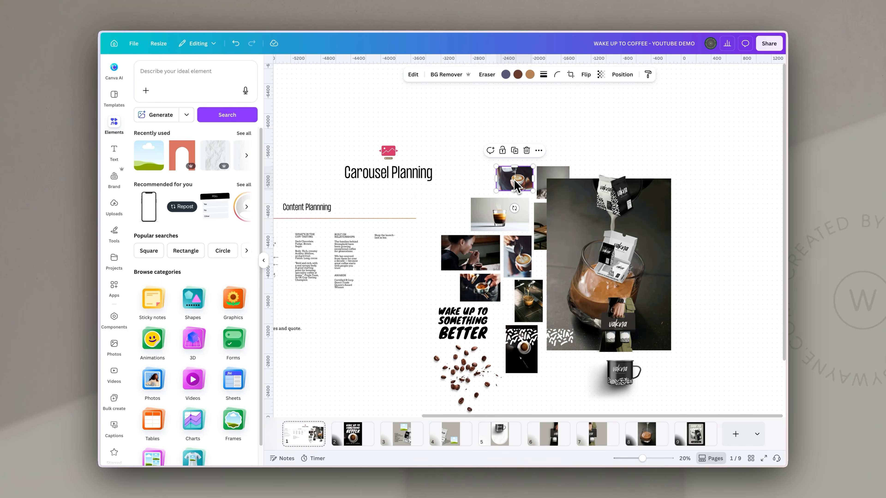
click(410, 437)
key(super+v)
drag(485, 136, 544, 161)
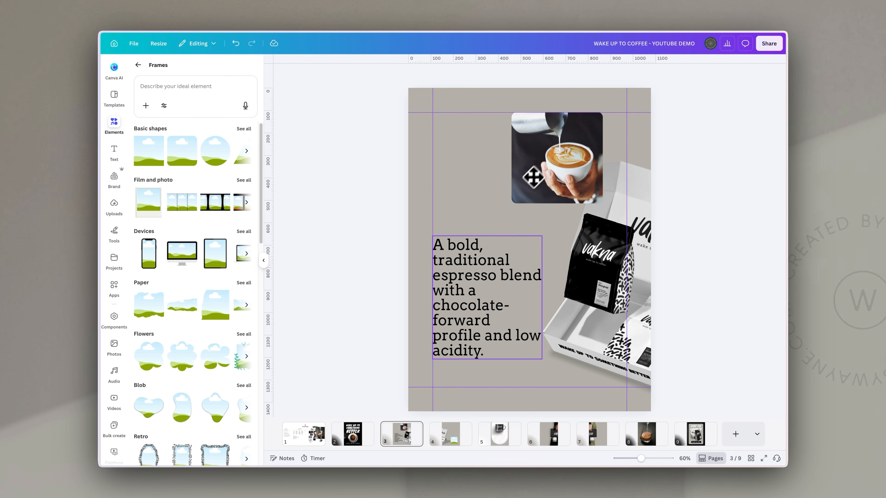
Copy the espresso shot photo from the planning board into slide 4's lower-right frame
click(323, 436)
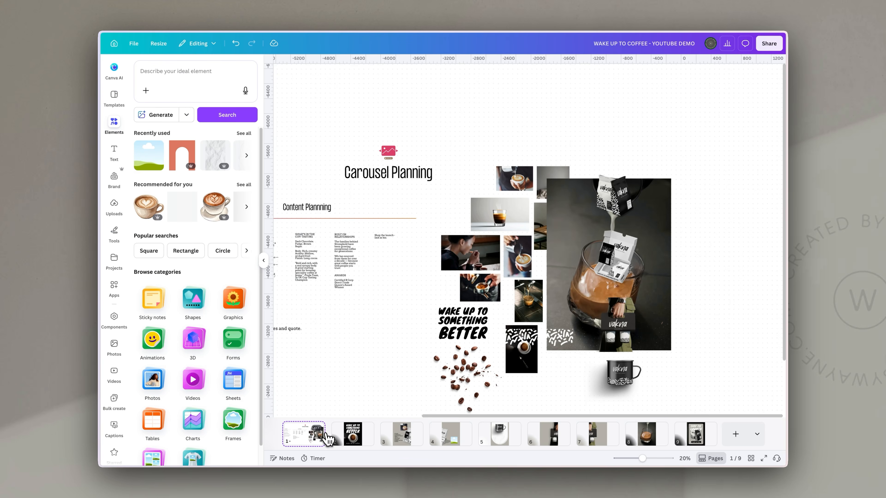
click(511, 218)
key(super+c)
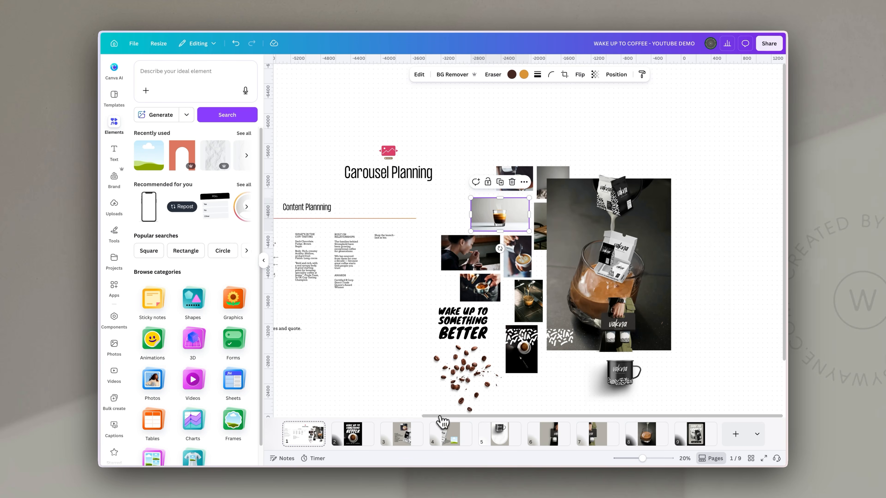
click(450, 434)
key(super+v)
drag(558, 175, 590, 323)
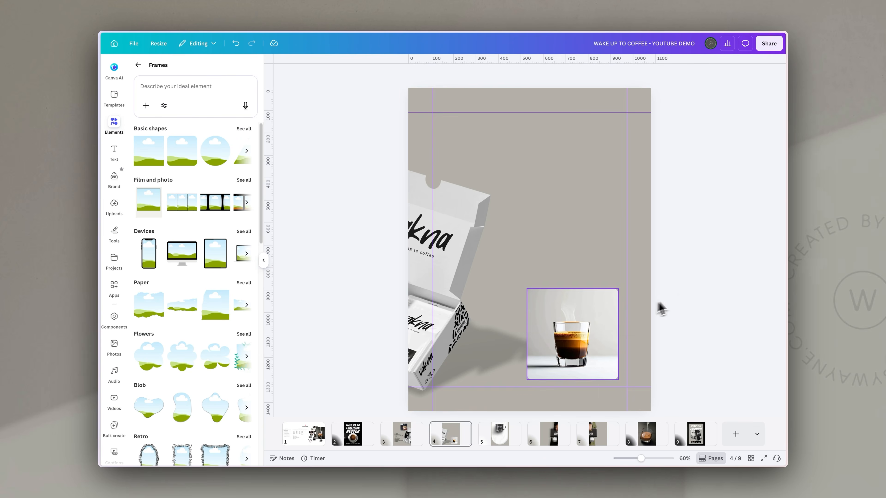
click(589, 321)
Search elements for 'shadow s' and add a shadow square sized to the espresso photo
click(139, 65)
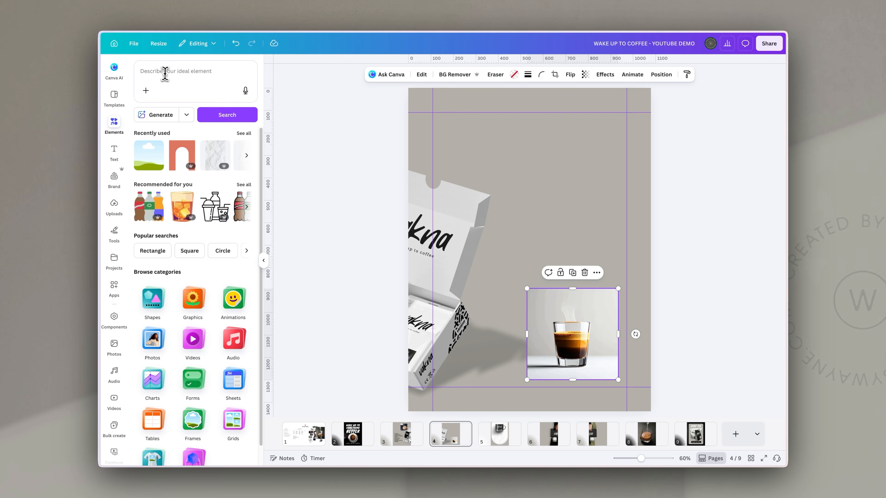
click(166, 73)
text(shadow square)
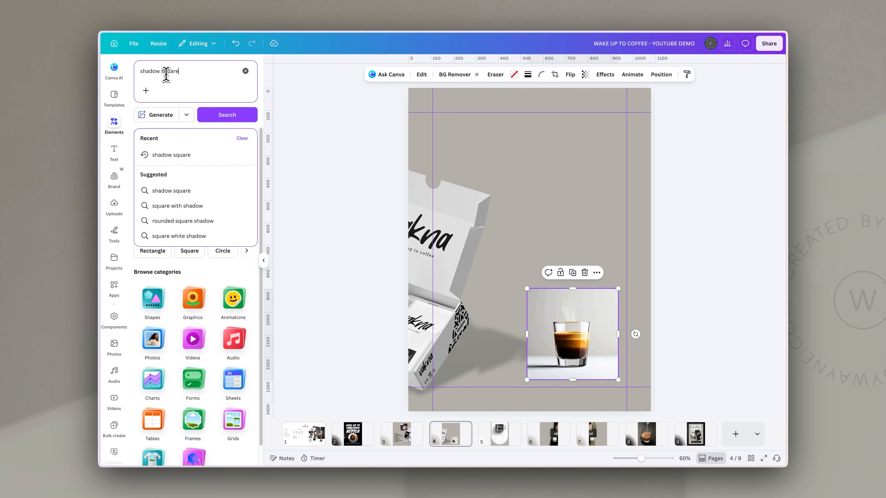
key(Return)
click(151, 230)
drag(563, 195, 561, 234)
drag(441, 202, 523, 291)
Put the shadow square behind the espresso photo, make it partly transparent, and offset it slightly
click(633, 74)
drag(209, 130, 578, 298)
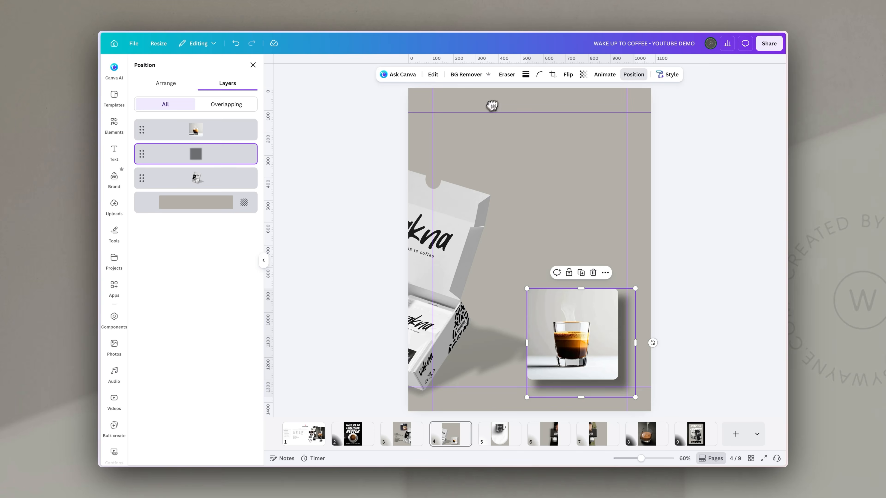
click(583, 75)
drag(598, 105, 579, 105)
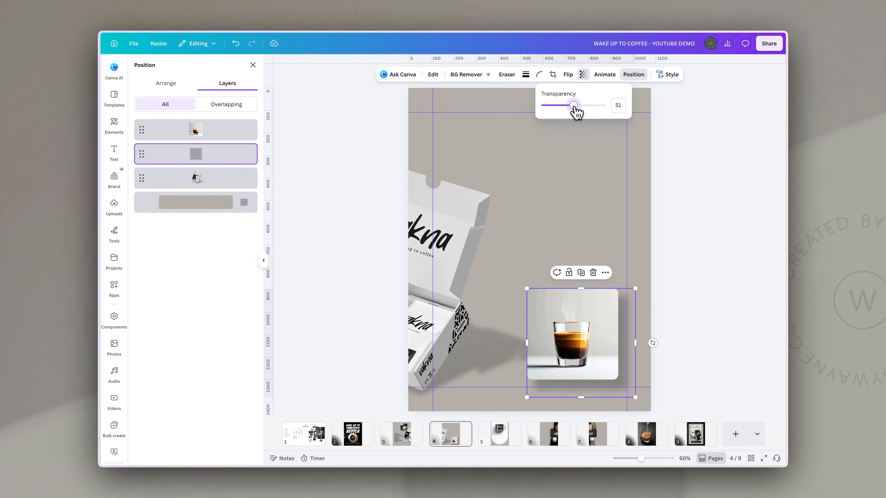
drag(626, 313, 620, 308)
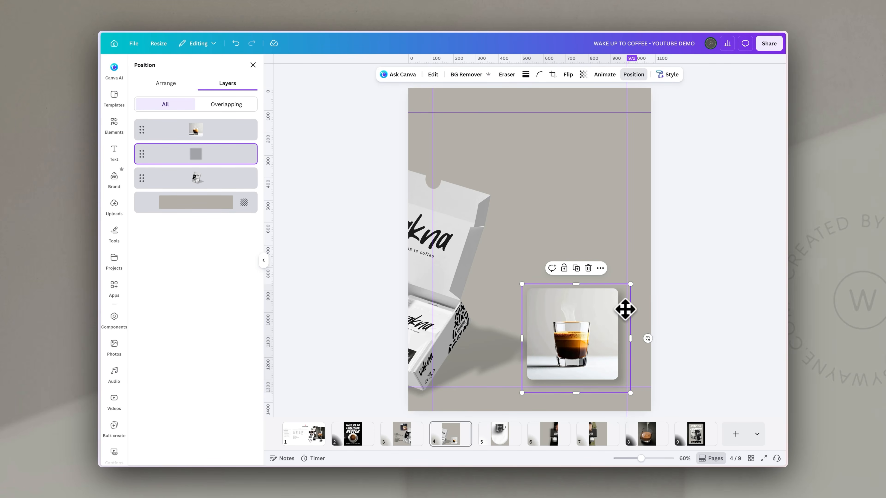
Paste a copy of the shadow square on slide 3 and layer it below the latte photo
click(400, 442)
key(ctrl+v)
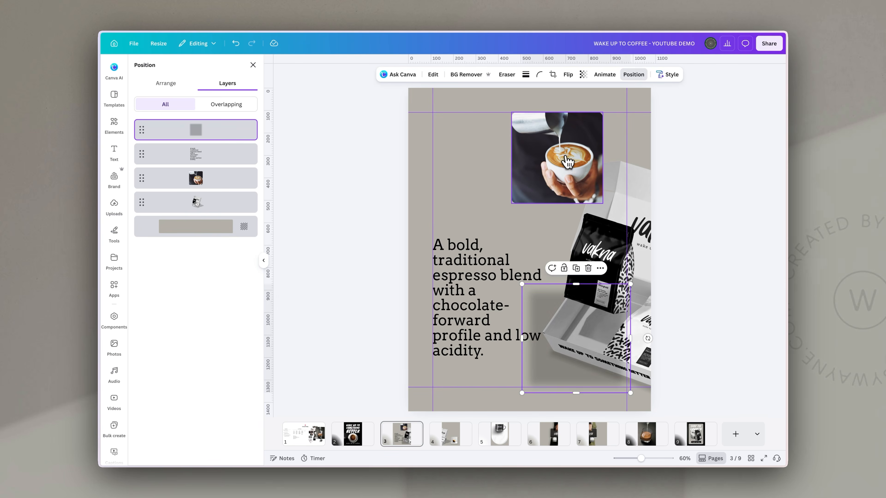
drag(566, 327, 551, 153)
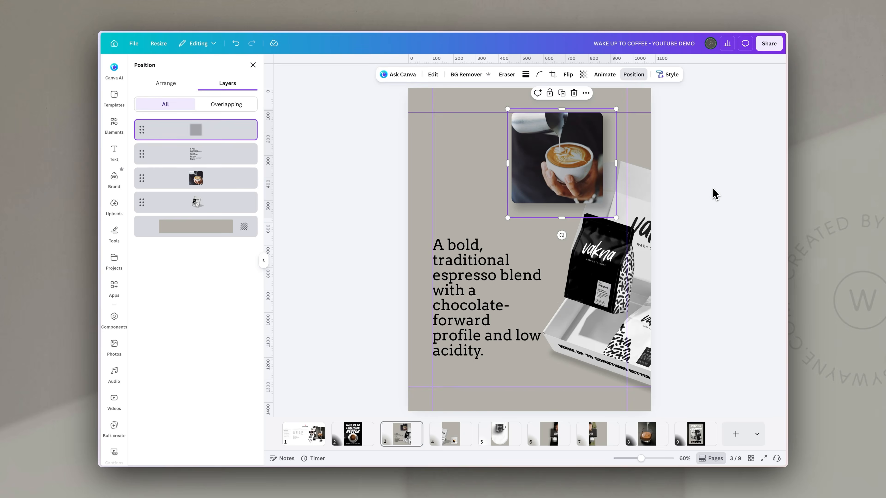
click(732, 195)
click(596, 179)
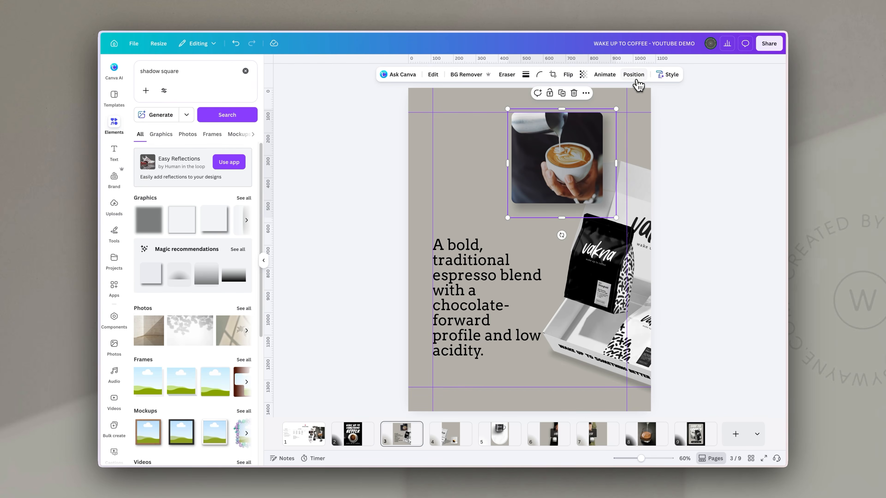
click(635, 77)
drag(224, 134, 223, 177)
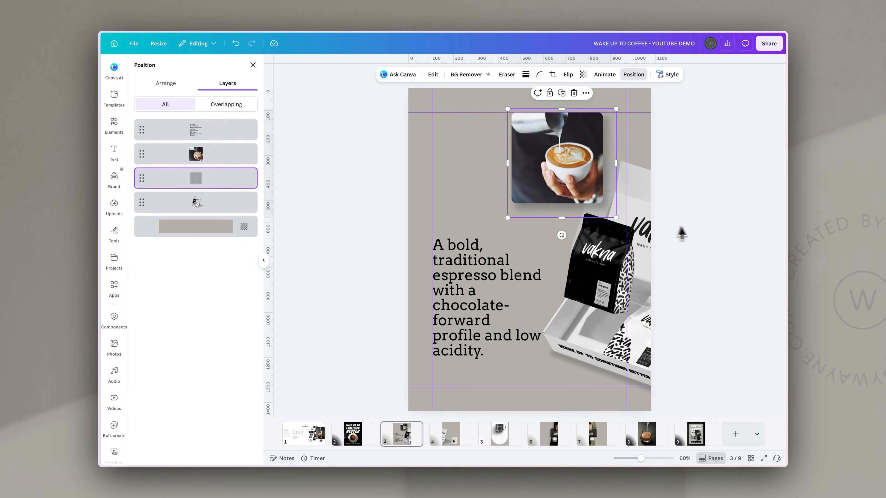
click(682, 232)
Add a large white rounded-corner card on slide 4
click(455, 439)
key(ctrl+v)
drag(549, 253, 517, 135)
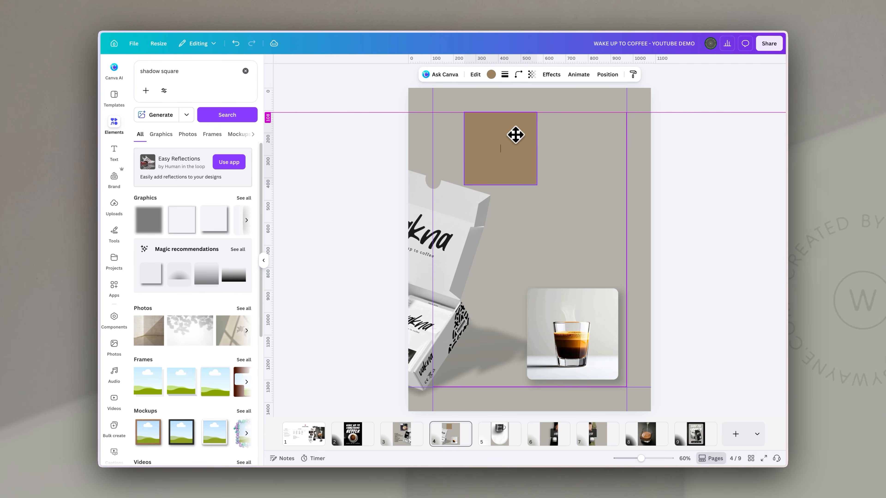
drag(535, 185, 607, 302)
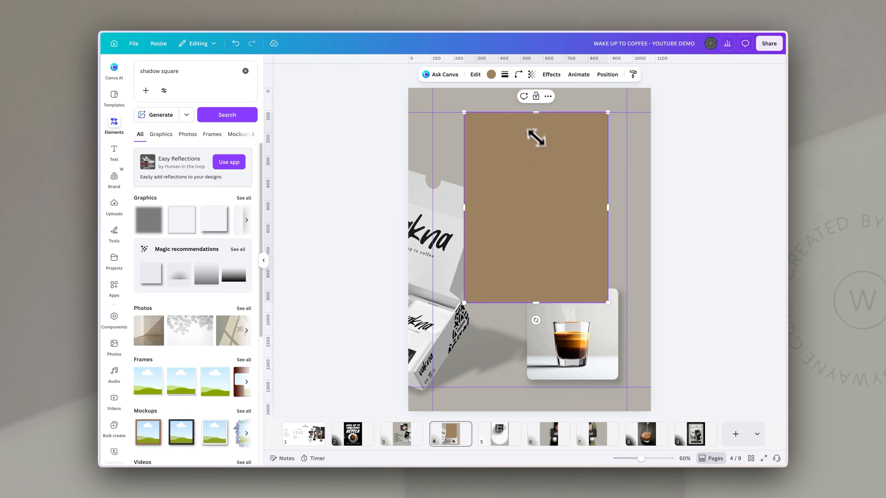
click(491, 74)
click(140, 148)
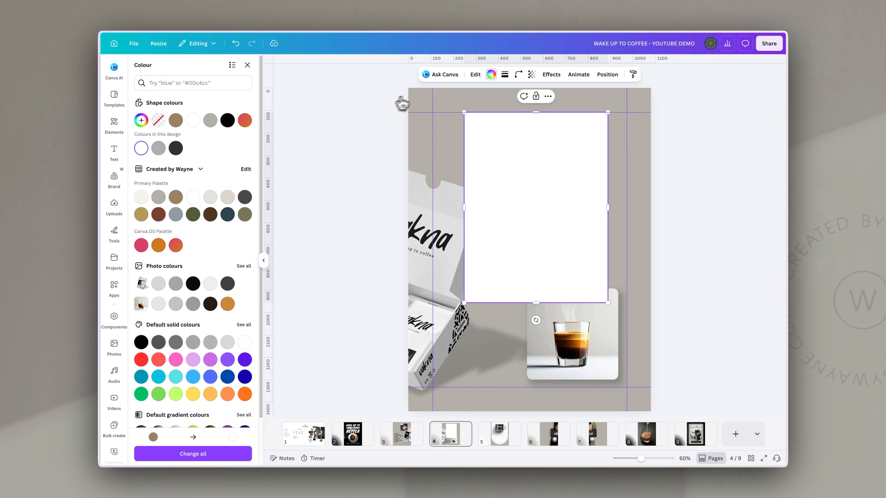
click(518, 80)
drag(478, 106, 487, 107)
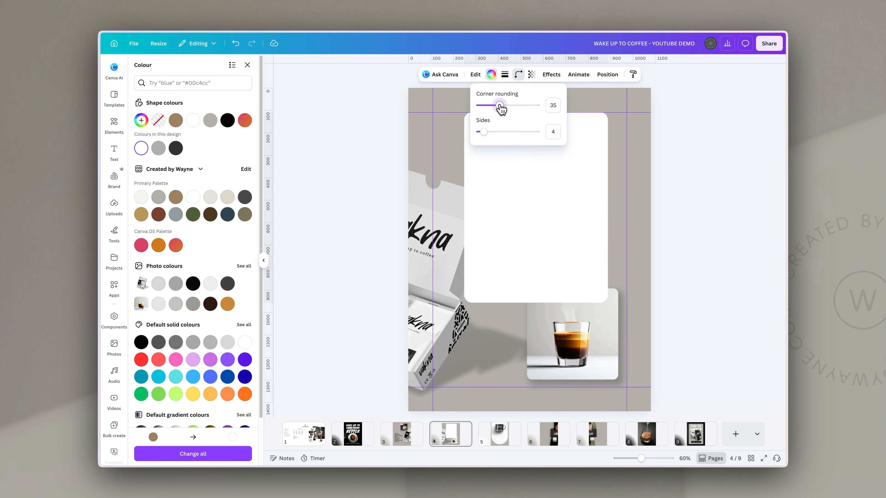
Send the white card behind the espresso photo in the layer order
click(607, 74)
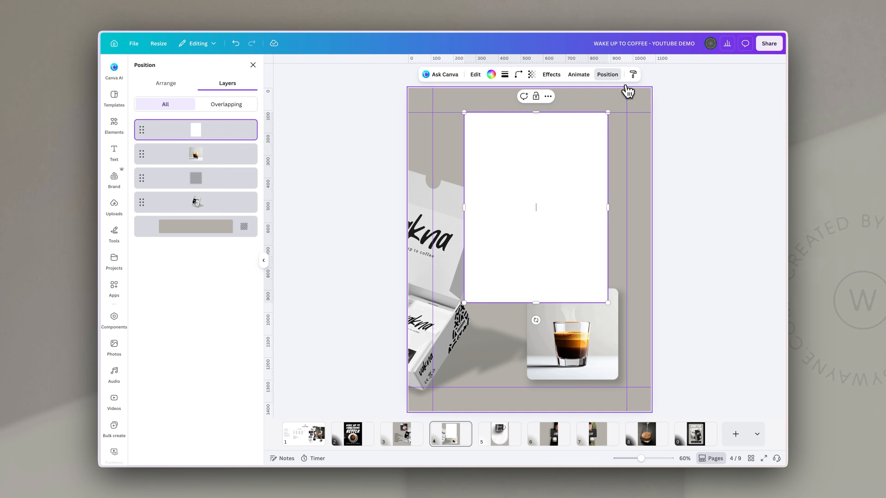
drag(195, 143, 241, 189)
click(666, 253)
click(685, 257)
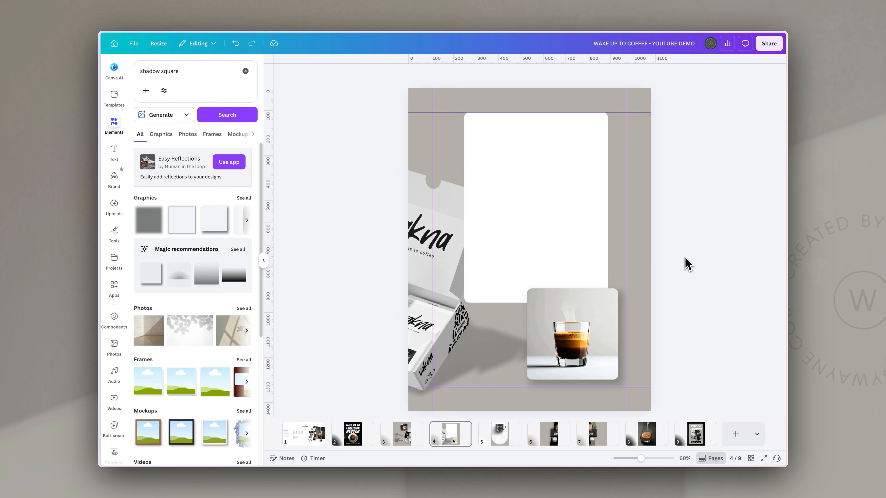
Paste THE ROAST description text onto the white card and nudge it into place
click(292, 440)
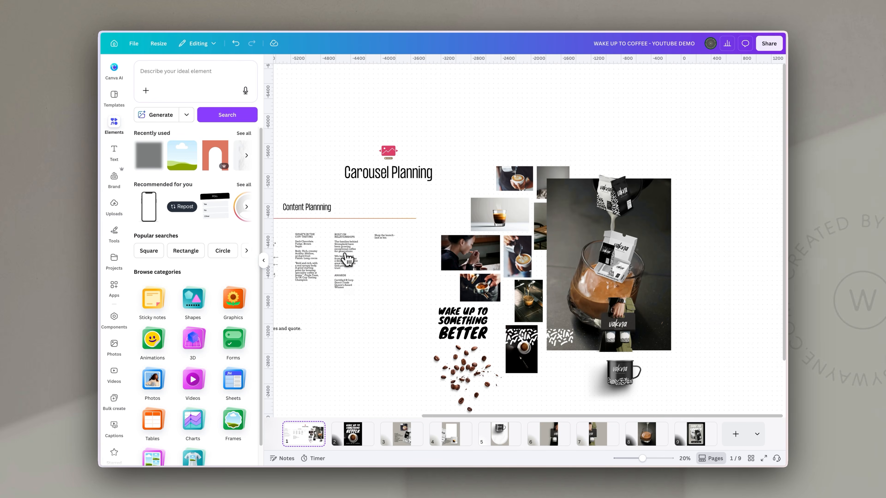
click(388, 440)
text(THE ROAST  Roasted slightly darker than our other blends for a bold, full-bodied espresso.  Two farms. One blend. Fazenda Mariano 15+ year relationship Fazenda São José 10+ year relationship Natural & Pulped Natural process 980-1230m elevation)
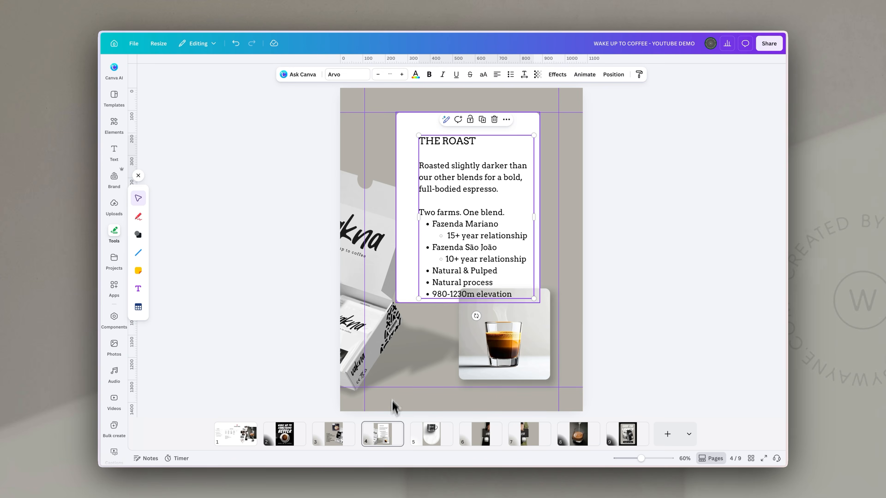
drag(490, 189, 481, 182)
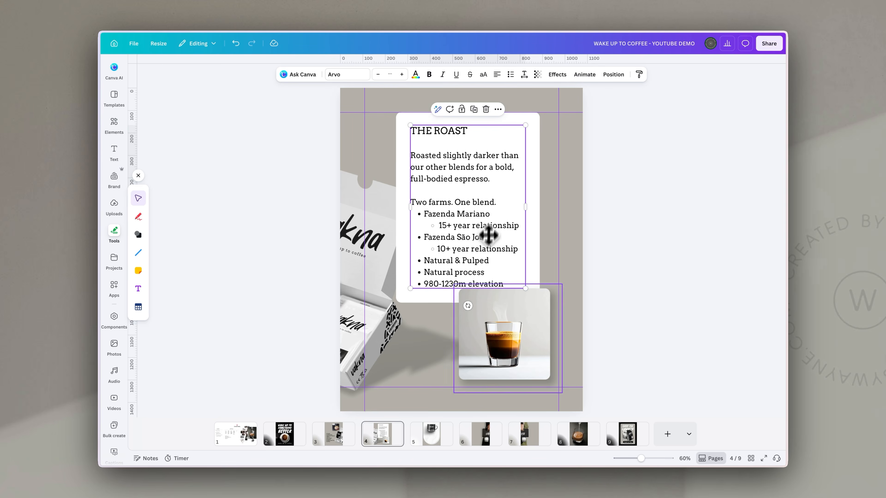
click(435, 438)
Paste the TASTING NOTES heading onto slide 5, set it in Arvo, enlarge and centre it
key(ctrl+v)
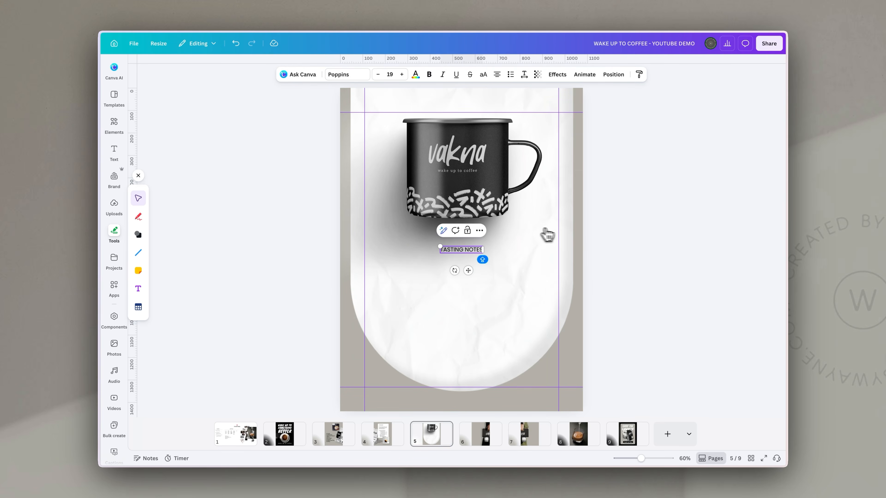
click(345, 74)
click(164, 154)
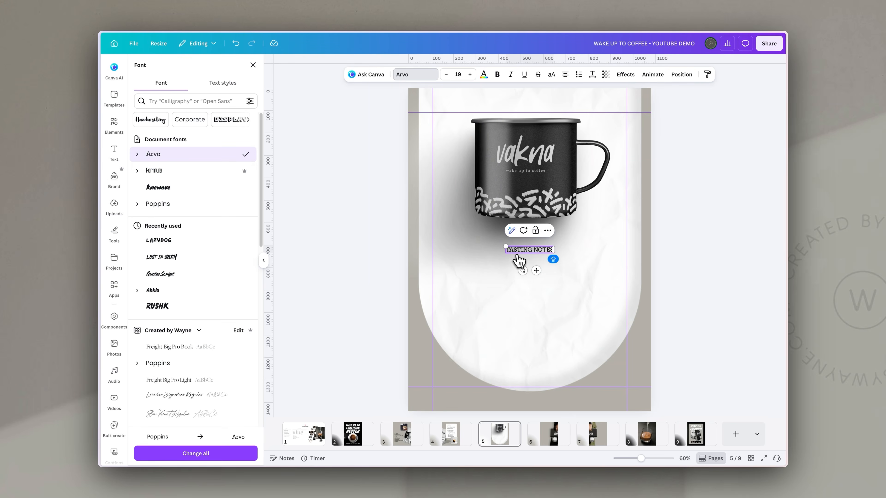
drag(552, 252, 579, 261)
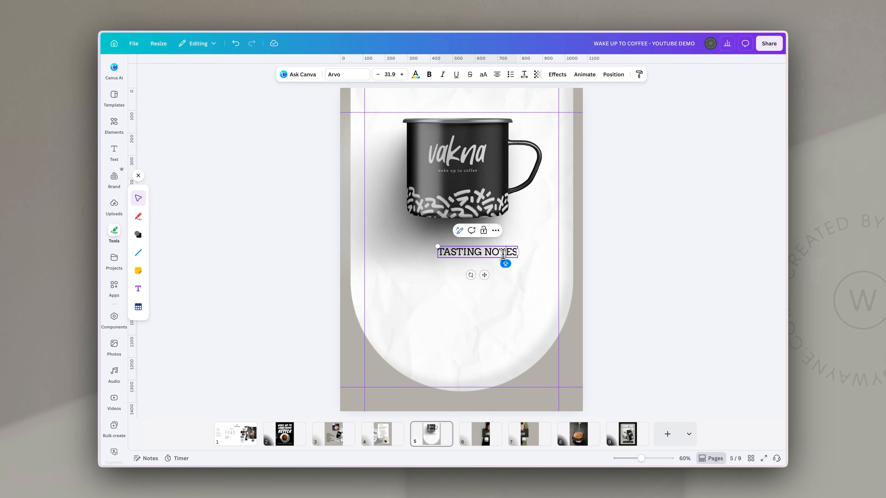
drag(504, 255, 486, 250)
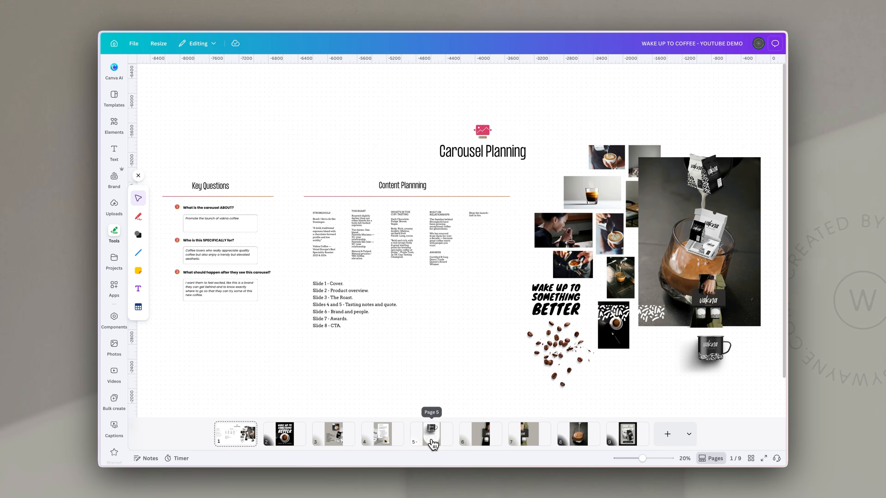
Paste the tasting-note text and arrange the mug, heading and Body/Acidity/Finish details vertically
click(431, 434)
key(ctrl+v)
drag(465, 280, 466, 289)
click(645, 296)
click(505, 290)
click(481, 195)
drag(481, 195, 481, 188)
mouse_move(481, 252)
mouse_down()
mouse_move(481, 236)
mouse_move(480, 247)
mouse_up()
drag(478, 298, 478, 294)
drag(461, 356, 461, 350)
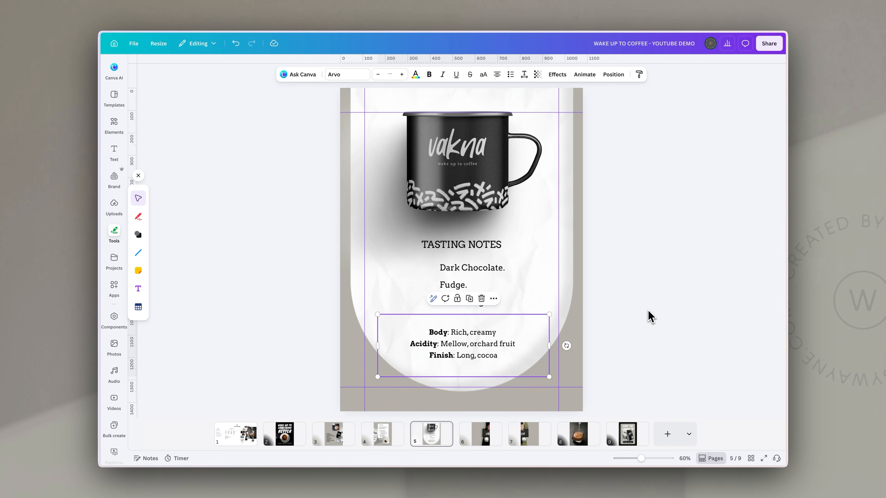
click(649, 315)
Add a square shape sized as a box around the Body/Acidity/Finish details
key(r)
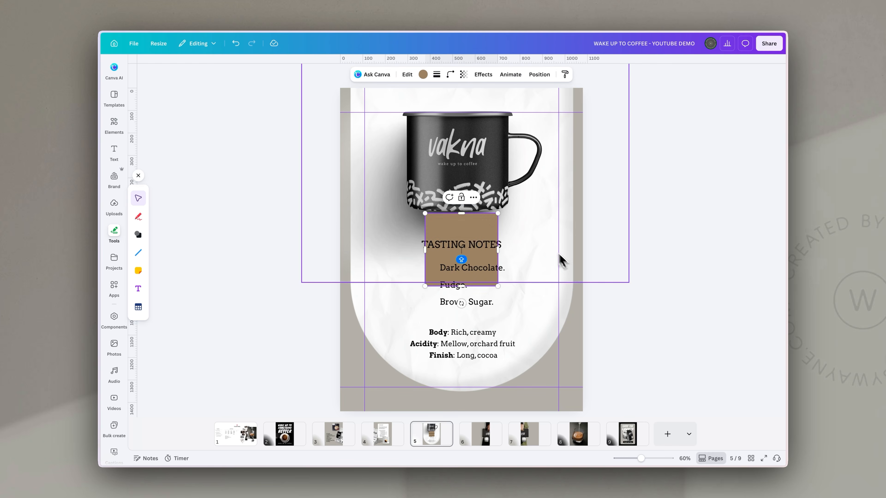
drag(472, 218, 438, 325)
drag(461, 391, 513, 362)
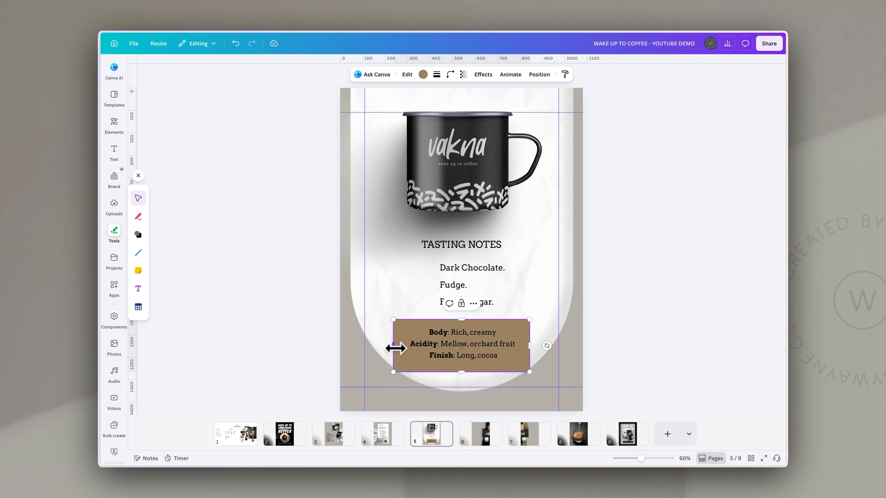
drag(395, 348, 399, 348)
Give the box a solid border, transparent fill and rounded corners
click(438, 75)
click(417, 99)
click(429, 74)
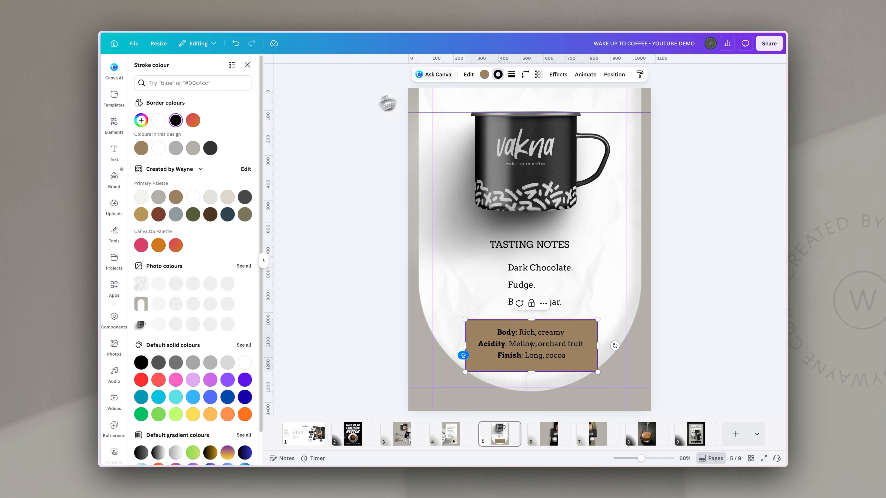
click(484, 74)
click(159, 120)
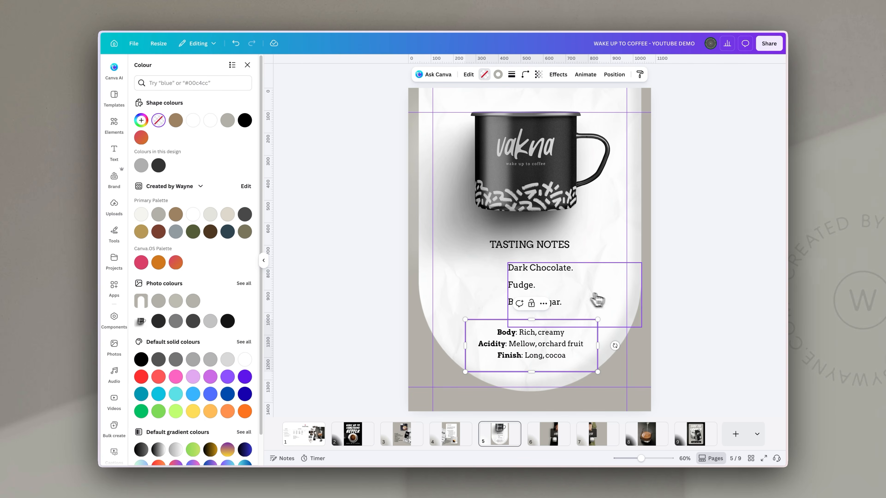
drag(598, 372, 595, 368)
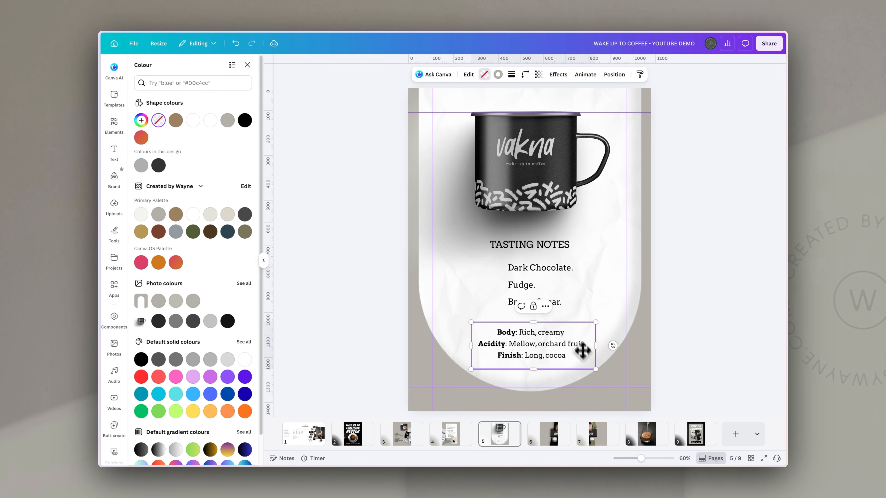
click(526, 76)
click(500, 105)
click(516, 279)
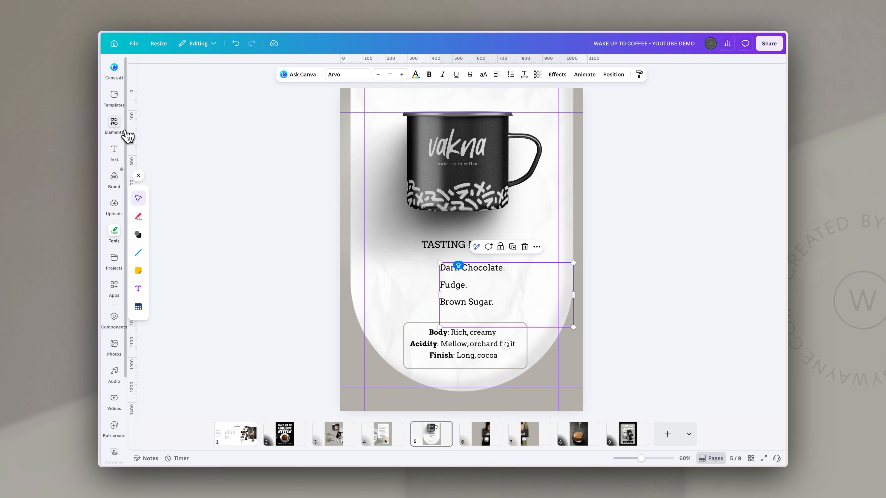
Add a chocolate bar outline graphic from Elements, shrunk to a small icon
click(115, 125)
click(189, 75)
text(co)
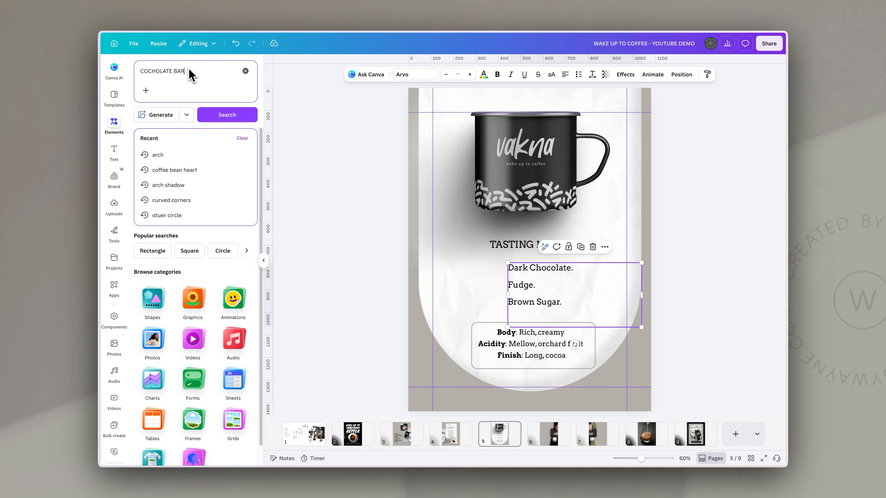
key(Return)
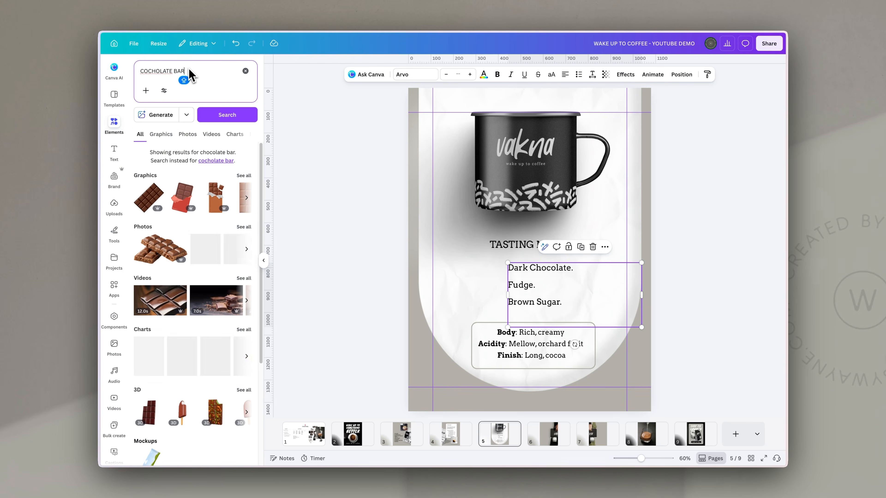
click(165, 137)
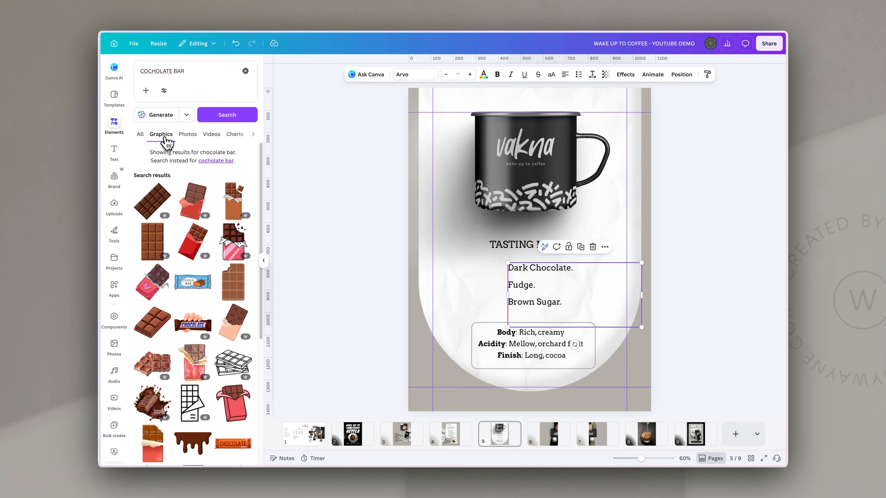
scroll(218, 327, down, 2)
click(233, 316)
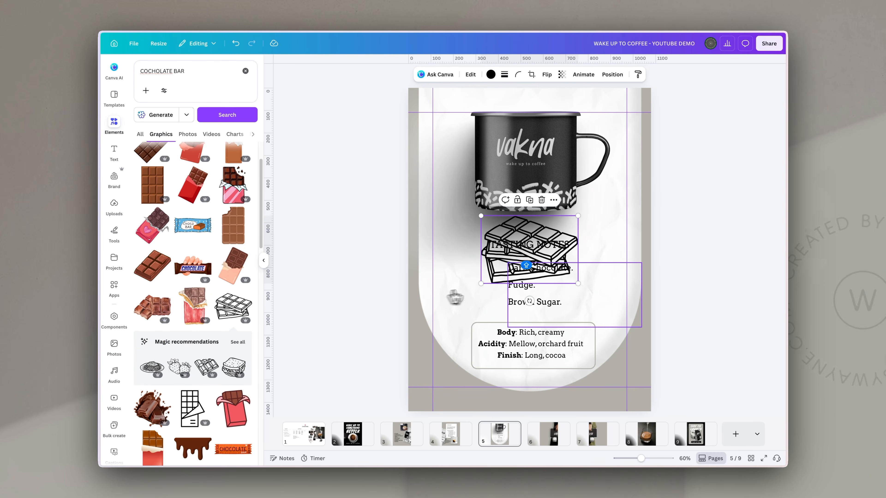
drag(569, 224, 495, 267)
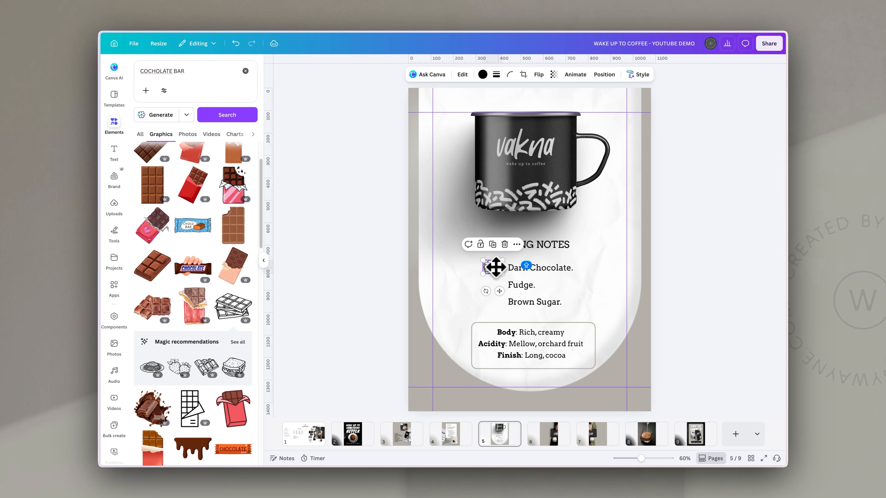
Search 'FUDGE' and add a small fudge line-art icon beside Brown Sugar
click(161, 68)
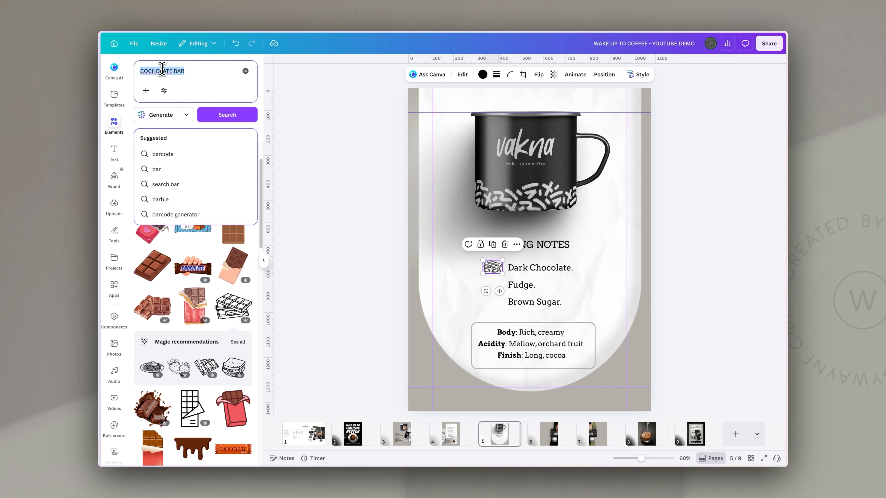
text(FUDGE)
key(Return)
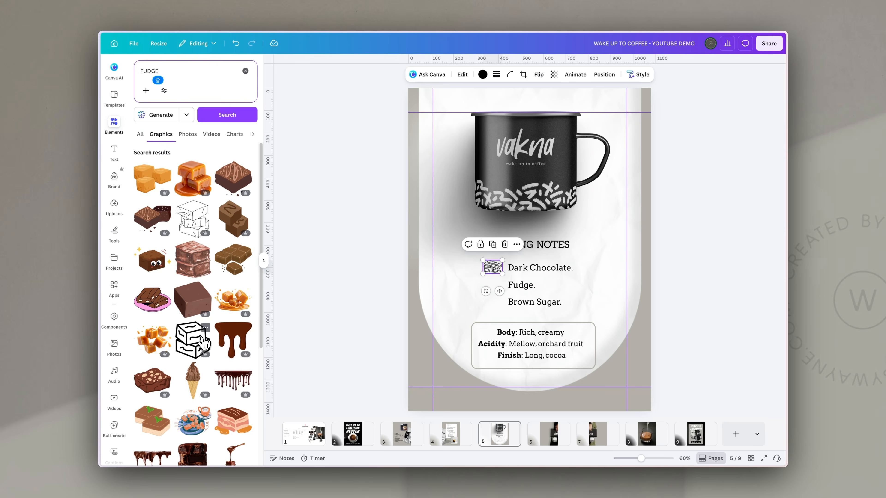
click(204, 343)
drag(577, 198, 492, 291)
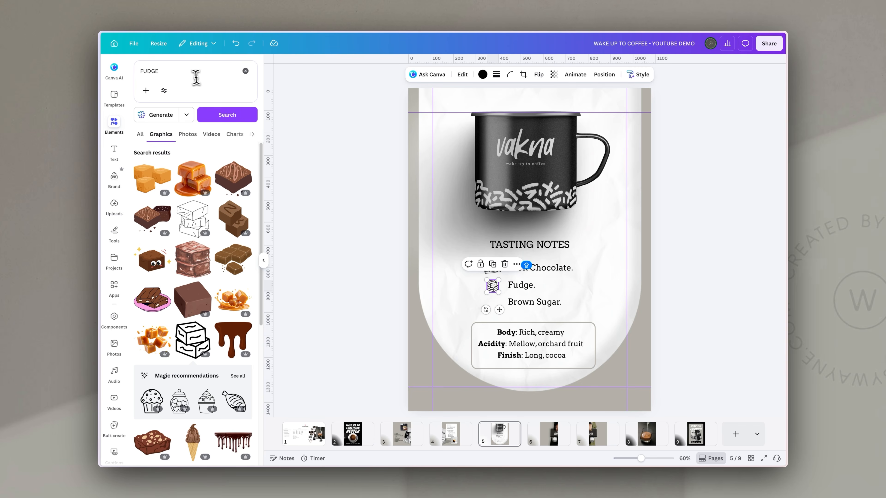
Search for sugar graphics and add the granulated sugar graphic over the tasting notes
click(182, 69)
text(SUGAR)
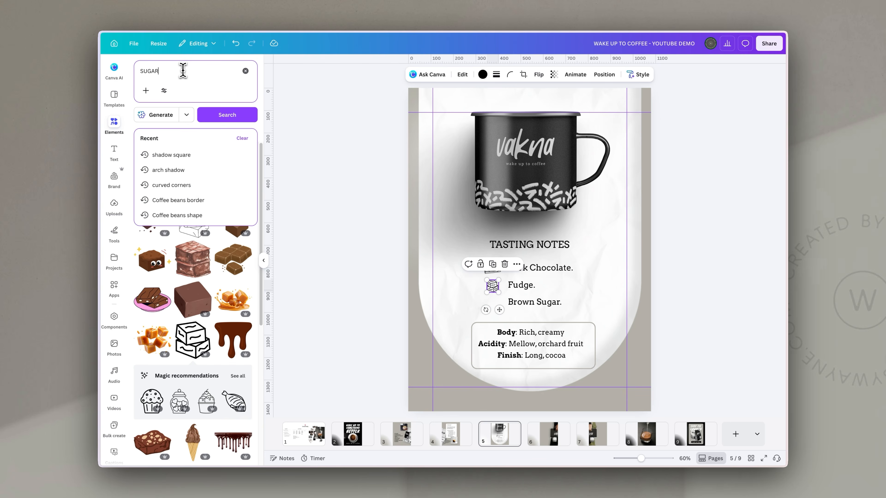
key(Return)
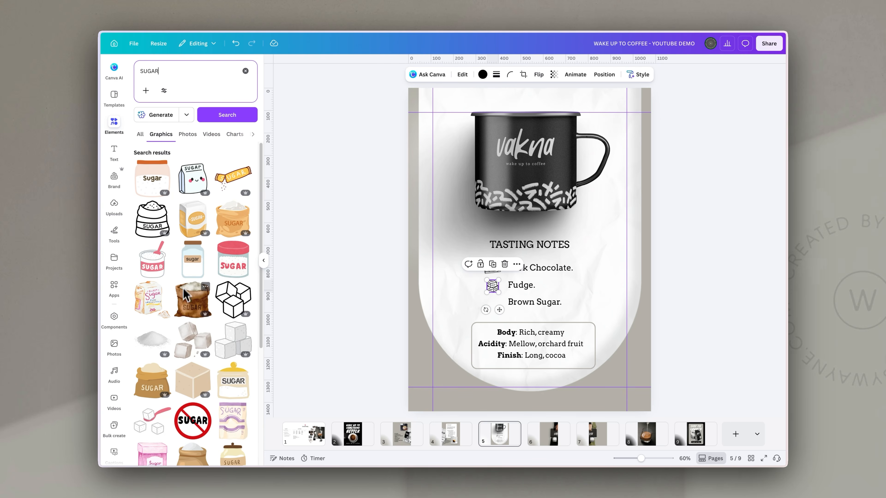
scroll(161, 344, down, 1)
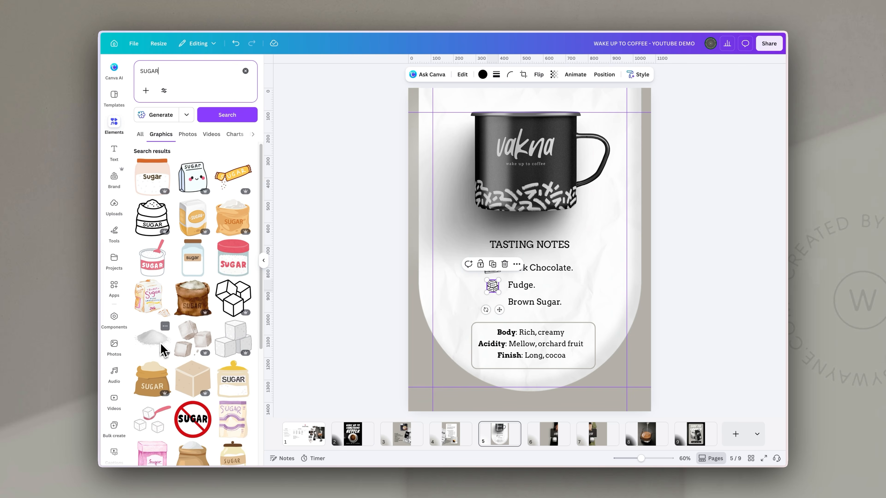
scroll(160, 343, down, 5)
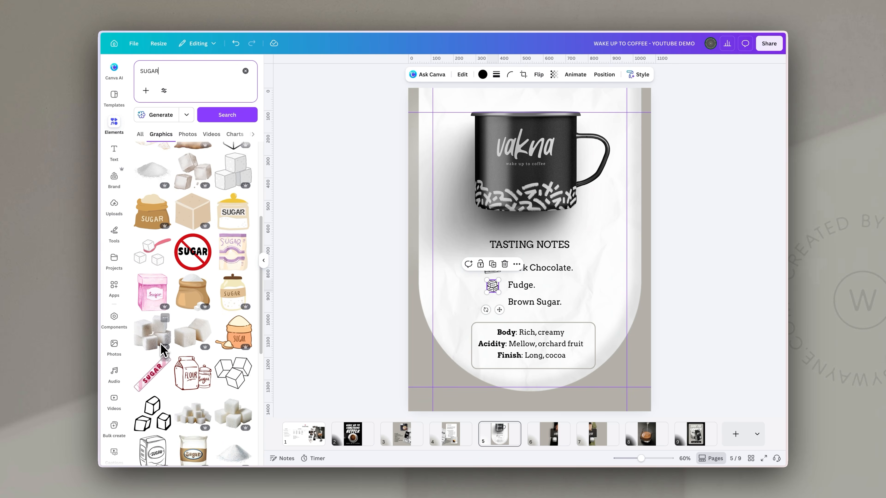
scroll(161, 344, down, 9)
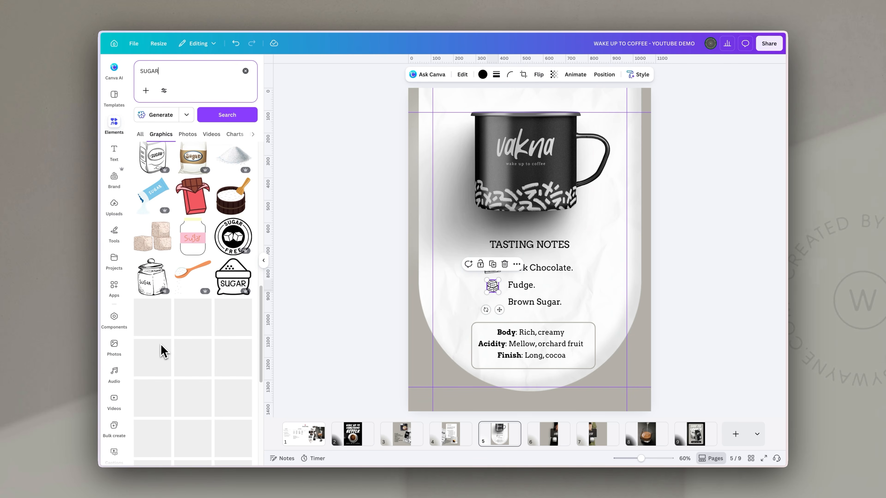
scroll(163, 351, up, 9)
click(159, 166)
drag(568, 230, 624, 212)
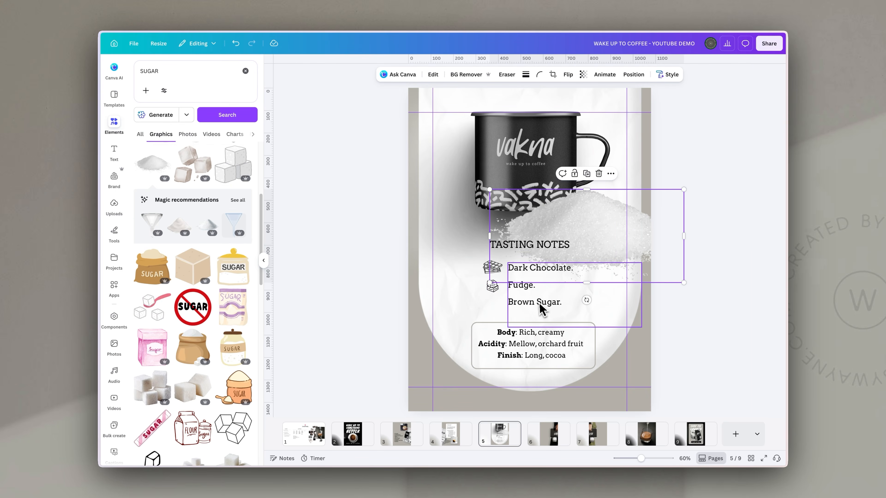
Copy the Fudge icon's art style onto the sugar graphic, then shrink it beside Brown Sugar
click(493, 289)
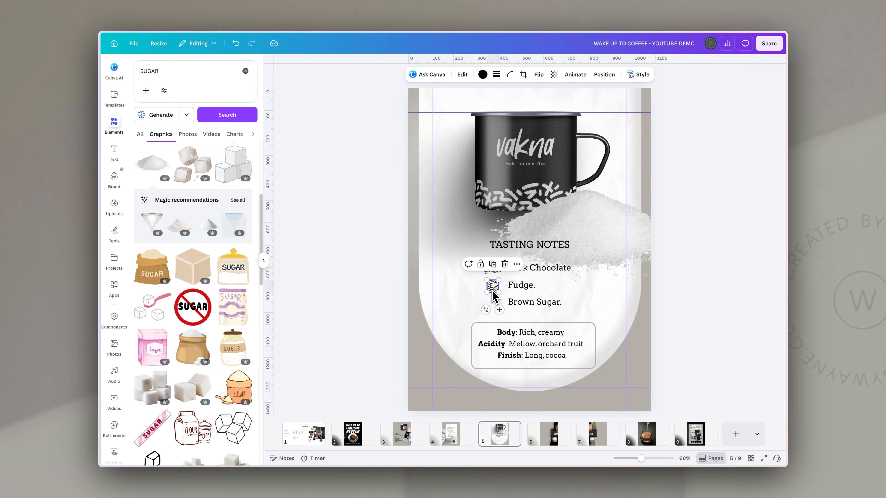
click(638, 74)
click(639, 91)
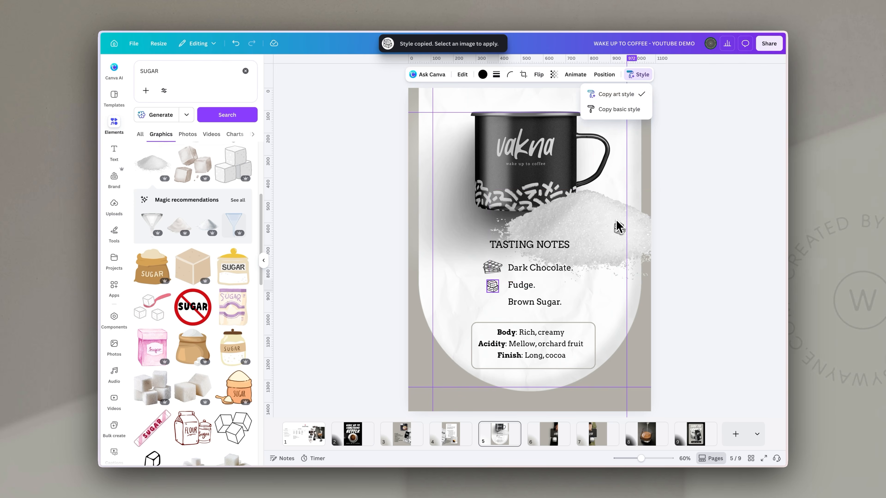
click(617, 231)
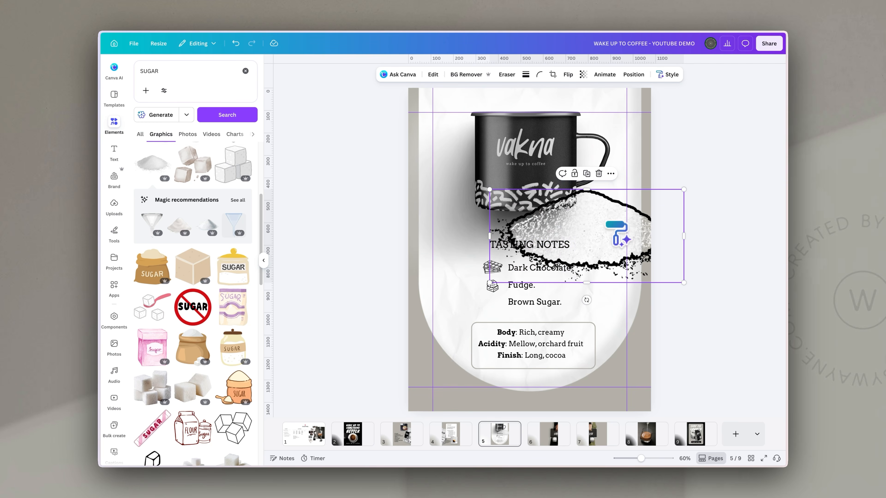
drag(683, 189, 497, 307)
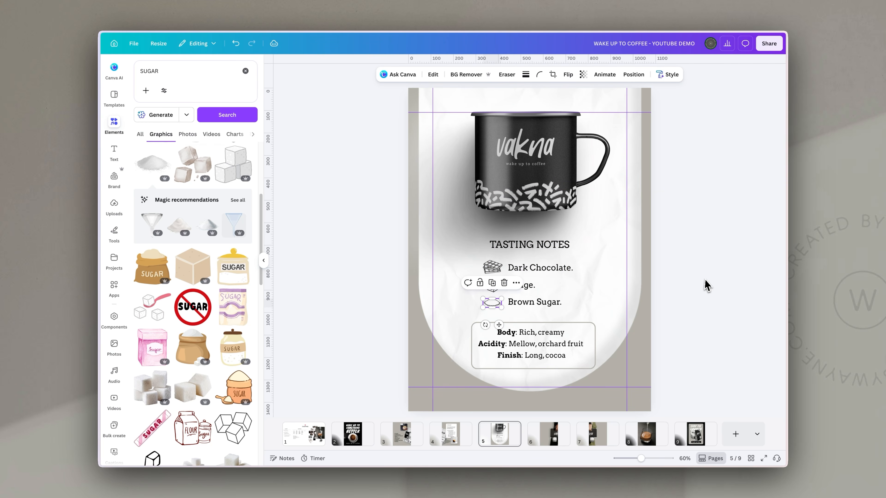
click(599, 409)
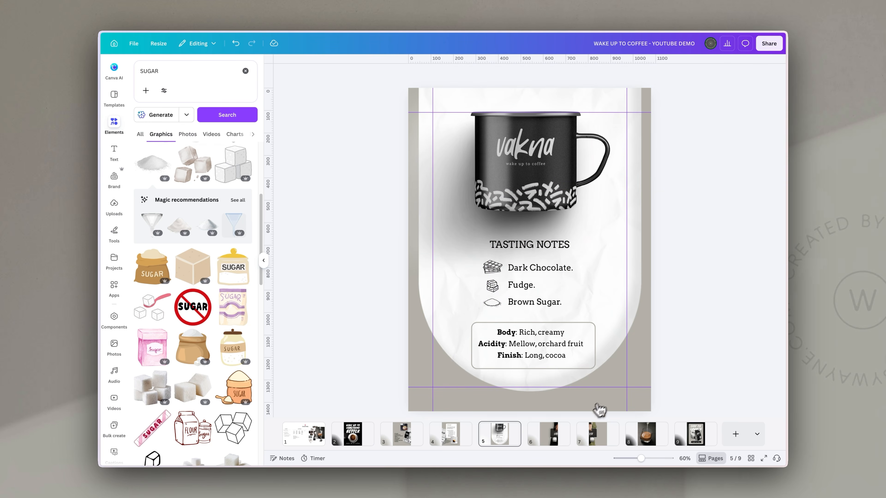
Paste the customer quote onto slide 6, reposition and shrink it, then paste the Built on Relationships text onto slide 7
click(544, 441)
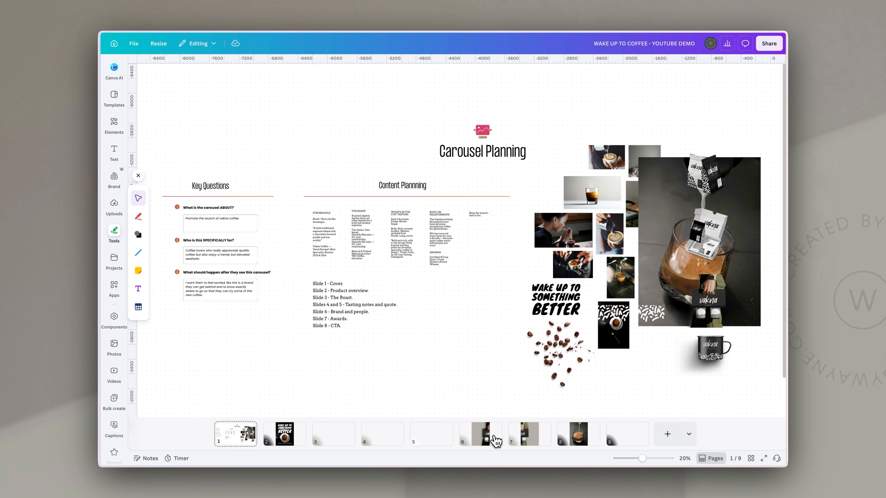
click(494, 440)
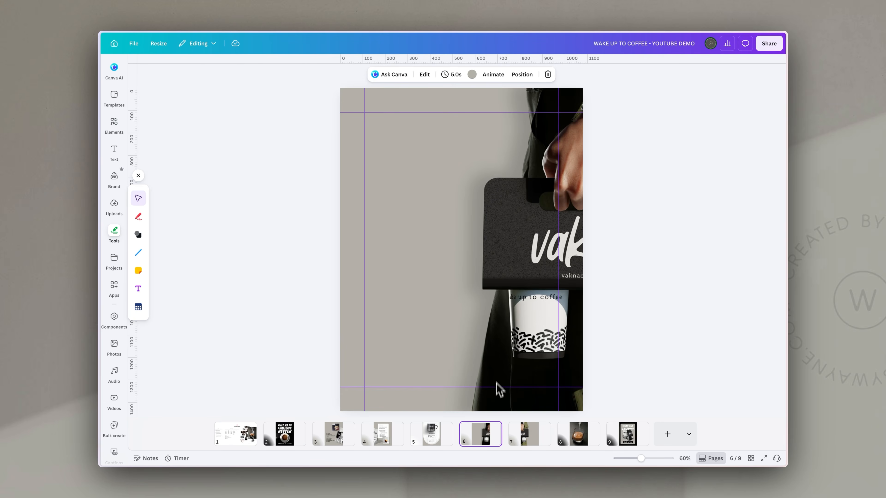
key(ctrl+v)
mouse_move(431, 208)
mouse_down()
mouse_move(428, 239)
mouse_move(428, 196)
mouse_up()
drag(470, 136, 460, 143)
click(661, 206)
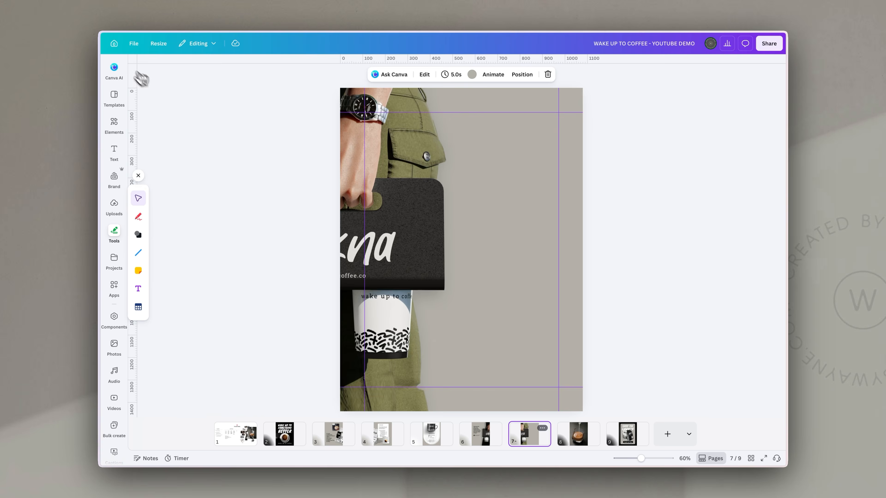
key(ctrl+v)
Copy the coffee beans image from the slide 1 planning board into slide 7's top-right, shrunk
click(657, 243)
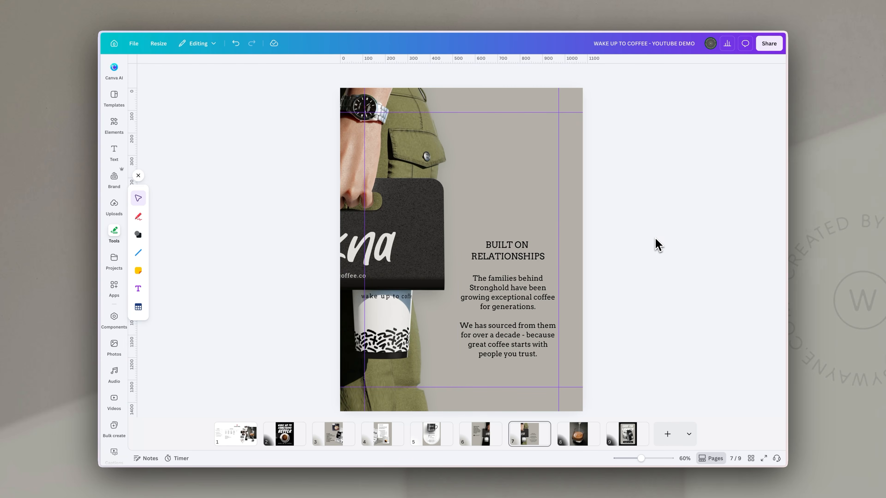
click(239, 436)
click(555, 358)
key(ctrl+c)
click(529, 434)
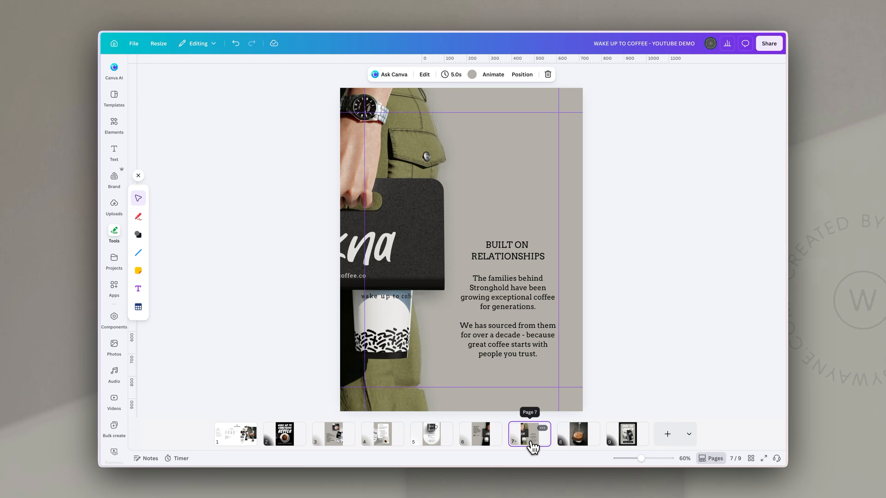
key(ctrl+v)
drag(486, 171, 600, 142)
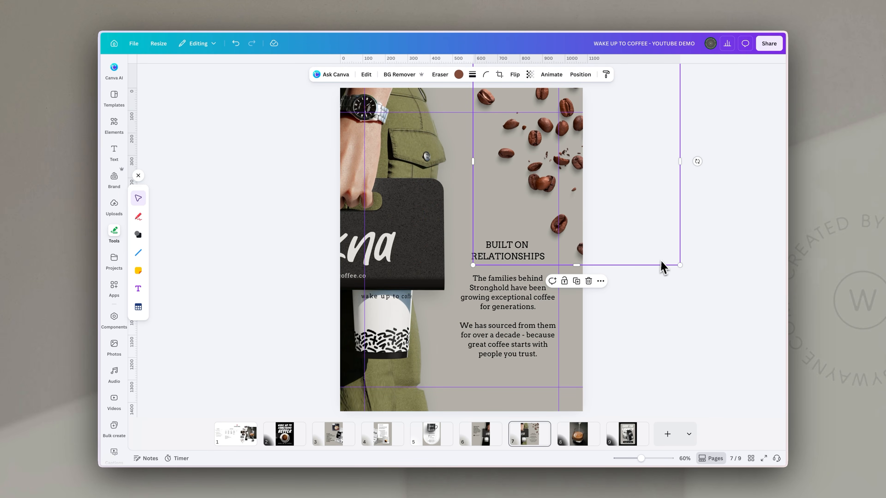
drag(678, 267, 653, 247)
drag(556, 151, 571, 161)
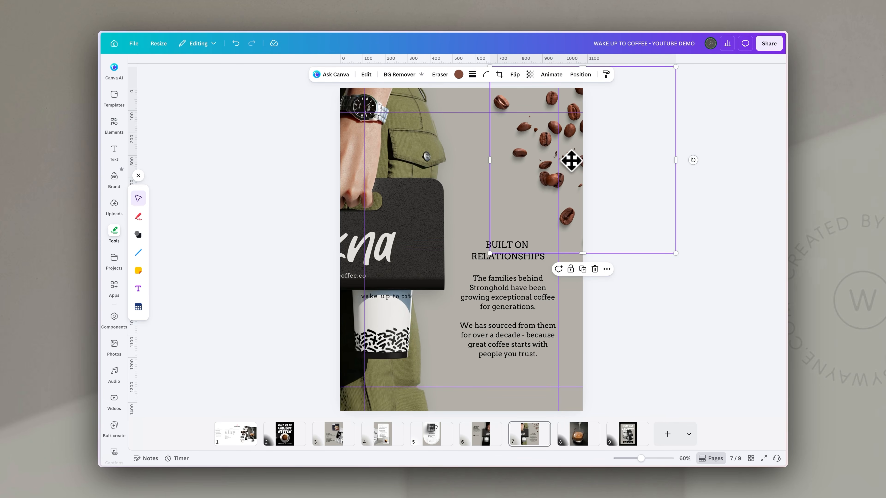
Paste the coffee beans image onto slide 8's upper left
click(575, 441)
key(ctrl+v)
drag(577, 192, 333, 161)
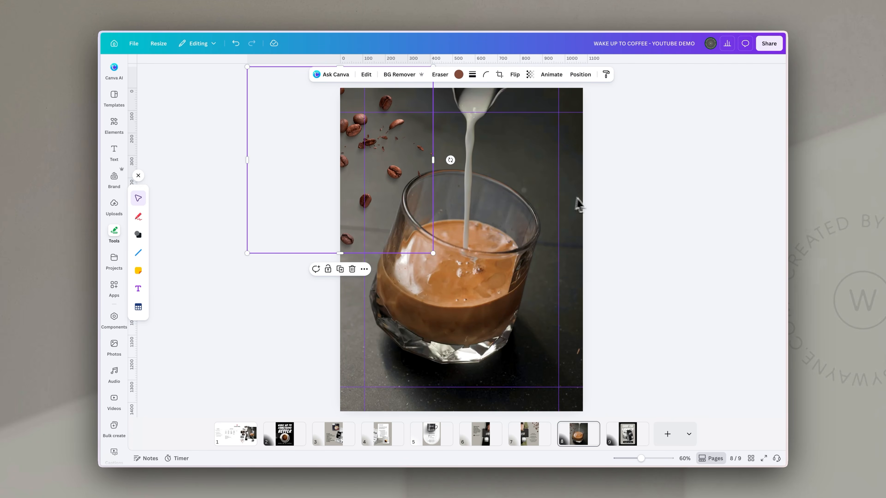
click(621, 208)
click(621, 213)
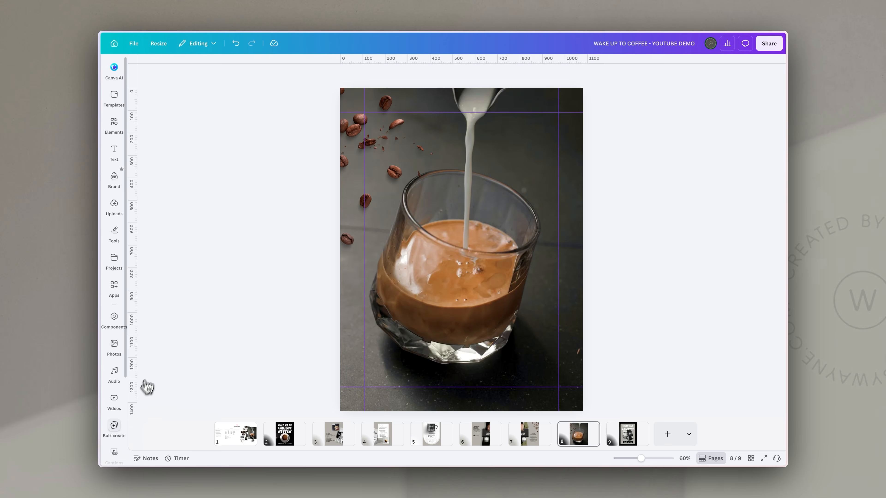
Add the white vakna logo from the Vakna brand assets, sized and centred, then paste the awards text
scroll(114, 429, down, 3)
click(114, 422)
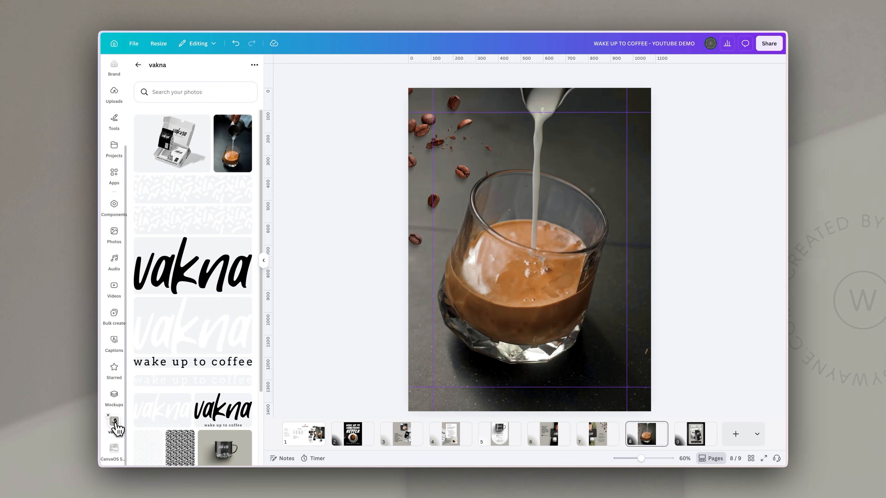
click(198, 340)
drag(621, 303, 557, 279)
drag(506, 241, 540, 178)
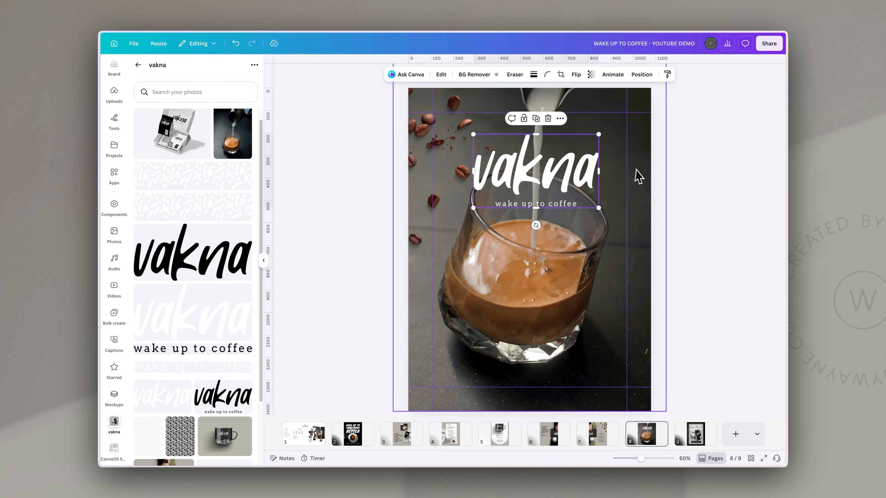
drag(597, 208, 604, 212)
drag(589, 190, 572, 171)
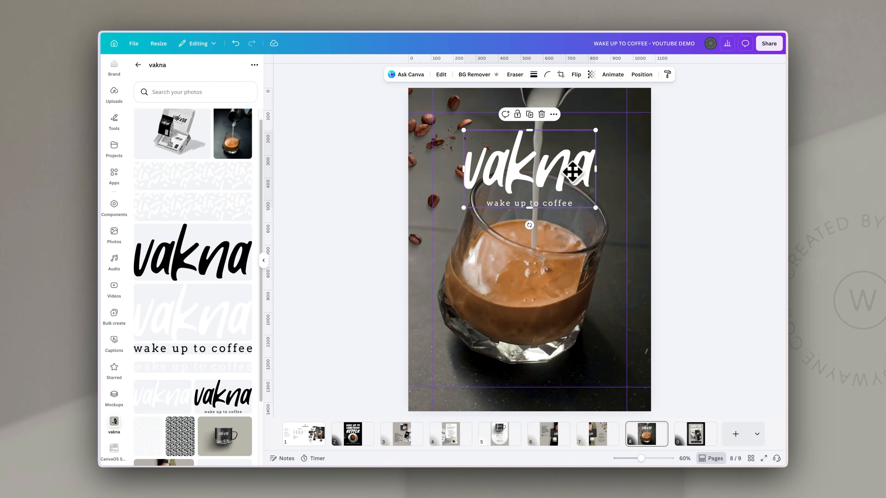
click(699, 250)
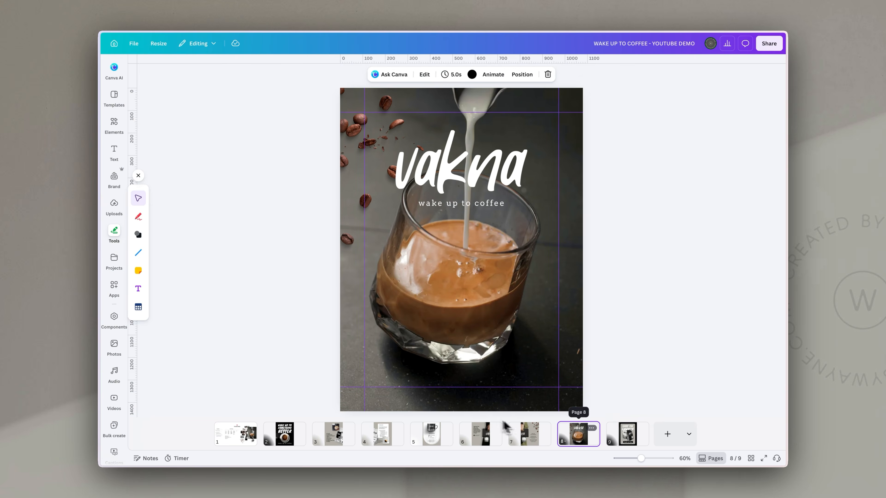
key(ctrl+v)
click(679, 327)
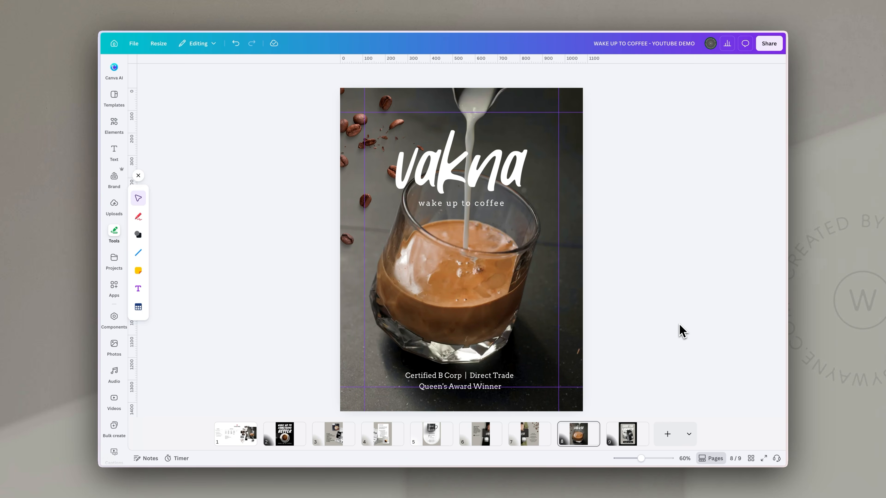
Bring the white pattern from the planning board onto slide 3, enlarged, rotated and moved up-left
click(234, 440)
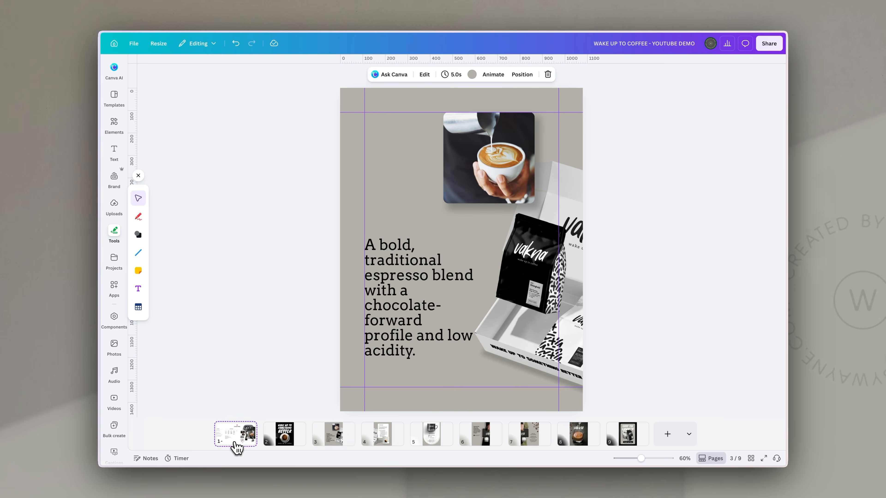
drag(632, 315, 648, 274)
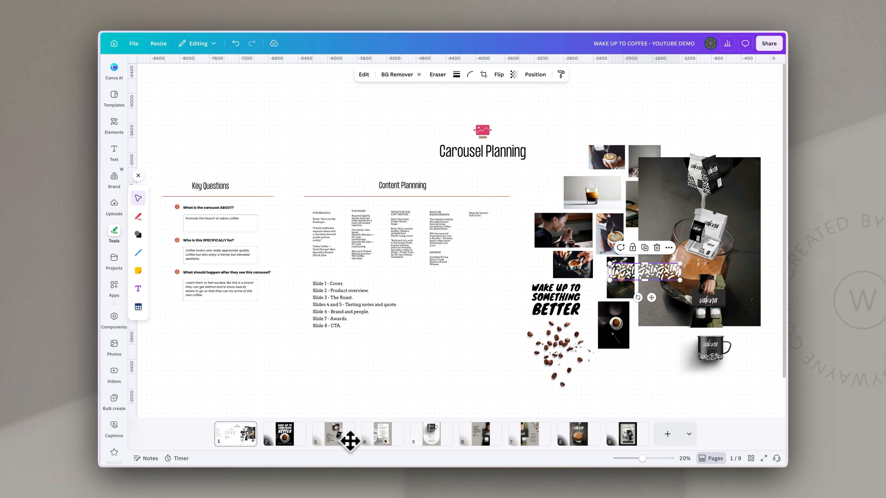
click(339, 444)
key(ctrl+v)
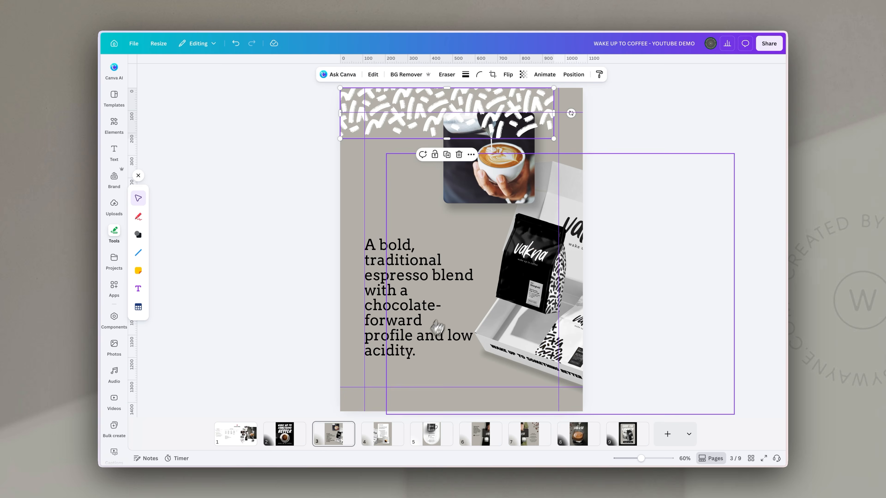
drag(340, 140, 259, 157)
drag(572, 122, 584, 105)
drag(362, 134, 312, 113)
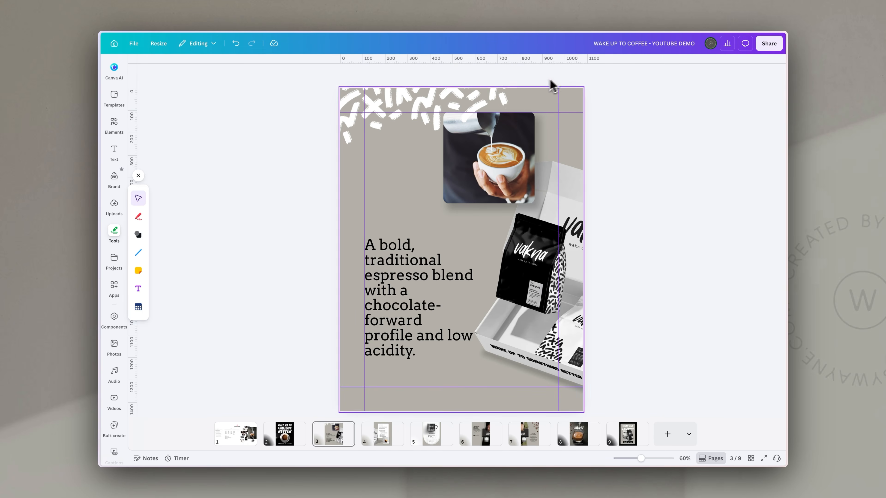
Send the pattern behind the latte photo in the Layers list, then paste a copy onto slide 9
click(574, 74)
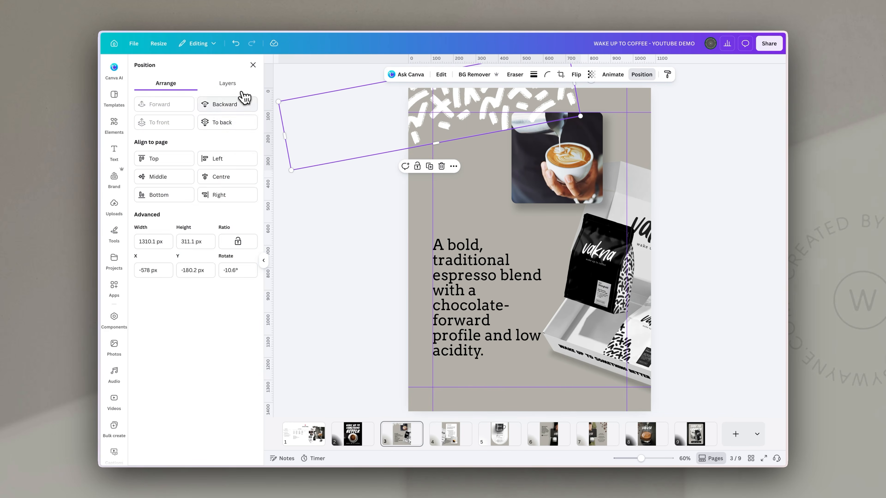
click(231, 85)
drag(207, 205, 207, 204)
click(717, 182)
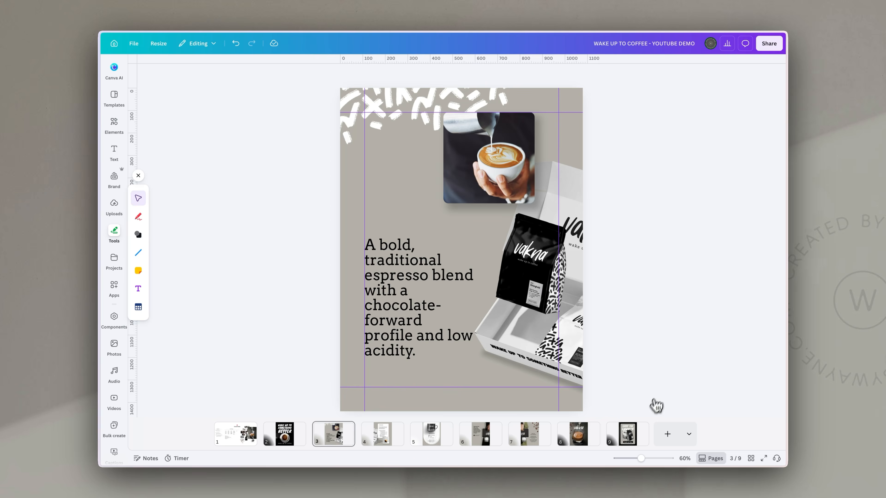
click(629, 434)
key(ctrl+v)
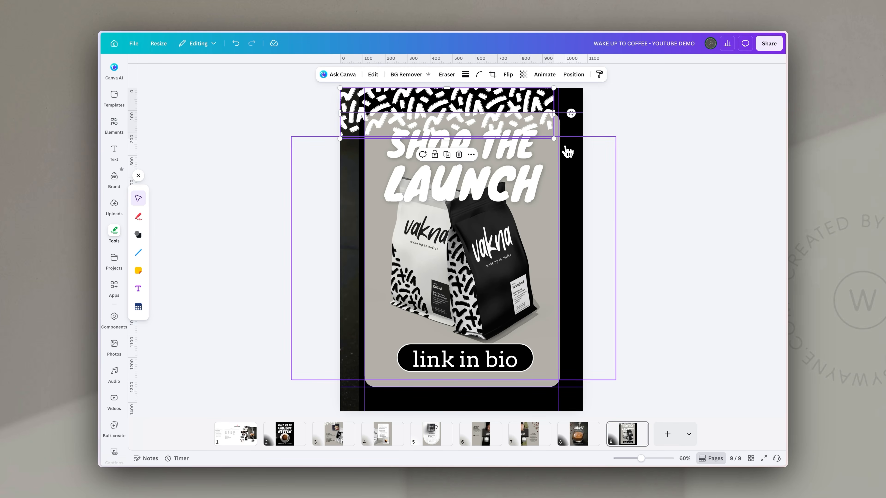
Enlarge and rotate the pattern into a vertical strip along slide 9's right edge
drag(554, 140, 664, 165)
drag(683, 126, 505, 300)
drag(526, 100, 612, 225)
drag(627, 88, 671, 52)
drag(573, 209, 562, 216)
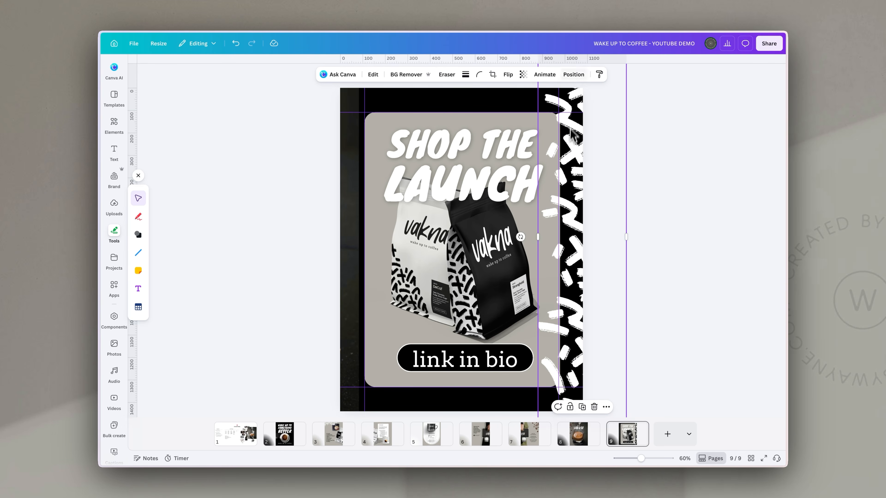
Move the pattern's layer behind the grey Shop the Launch card
click(573, 74)
drag(196, 129, 214, 266)
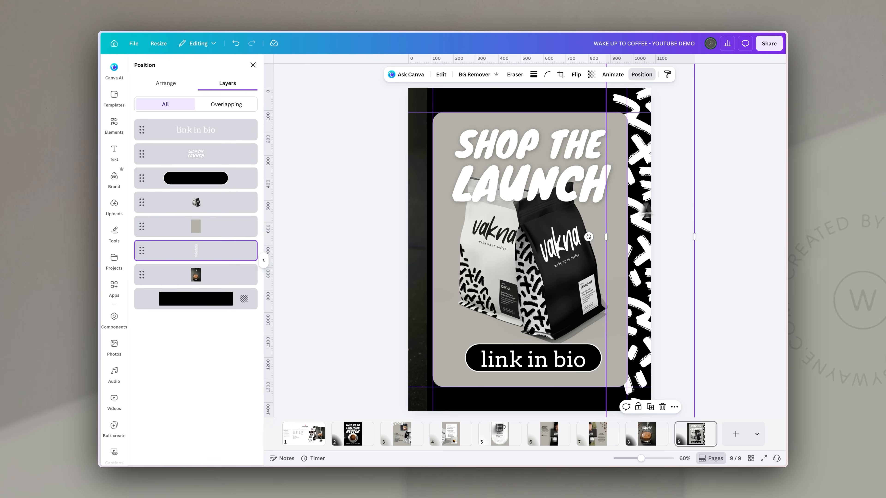
click(728, 210)
click(728, 239)
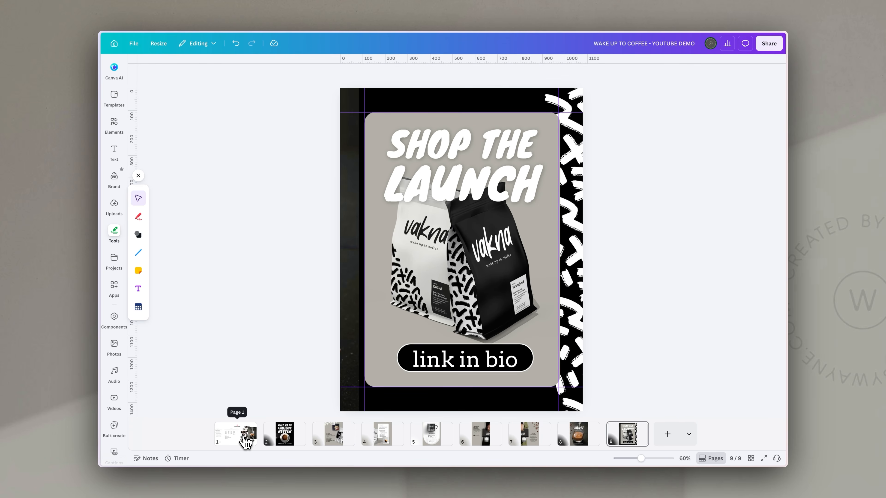
On slide 2, add a white seal starburst from a 'star shape' search, shrunk left of the cup
click(285, 441)
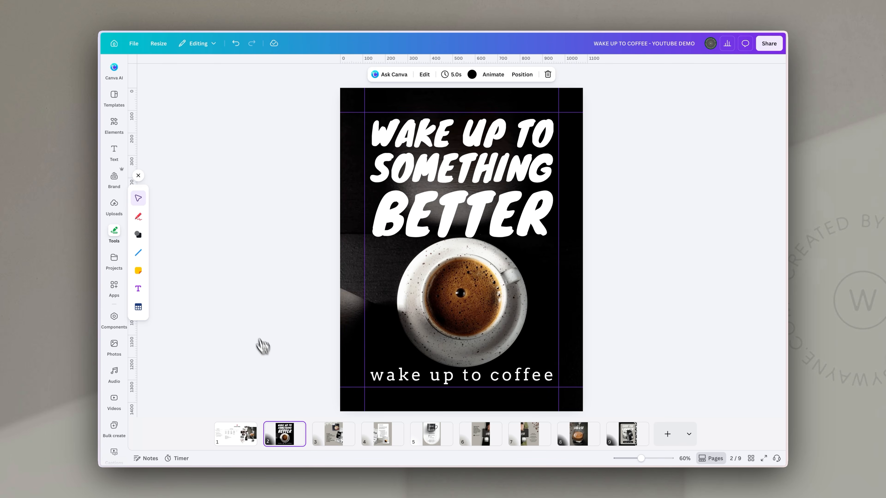
click(119, 128)
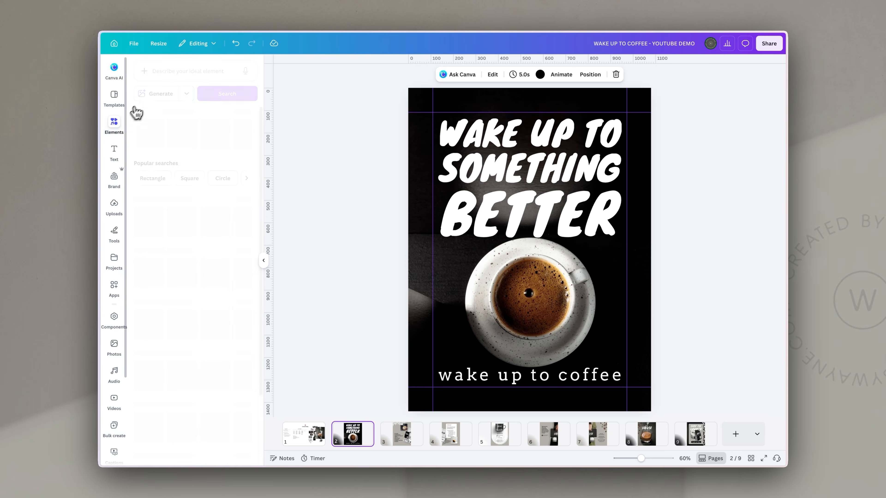
click(178, 70)
text(star shape)
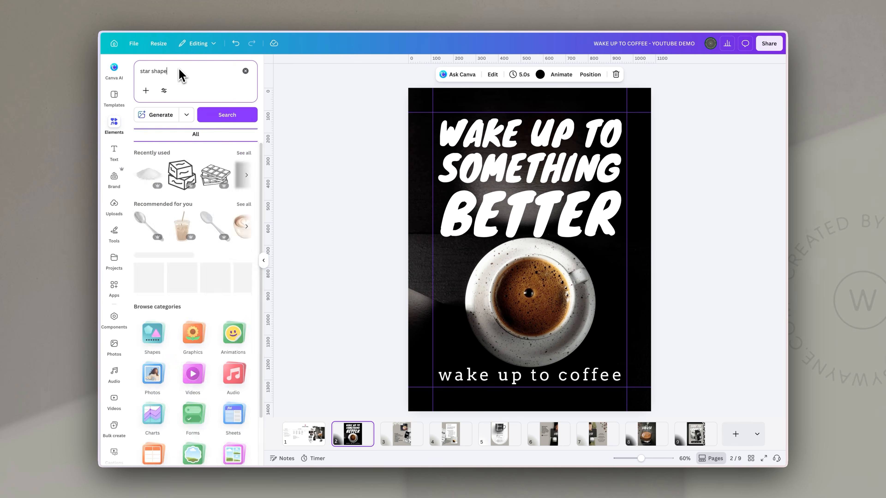
key(Return)
click(152, 418)
click(482, 74)
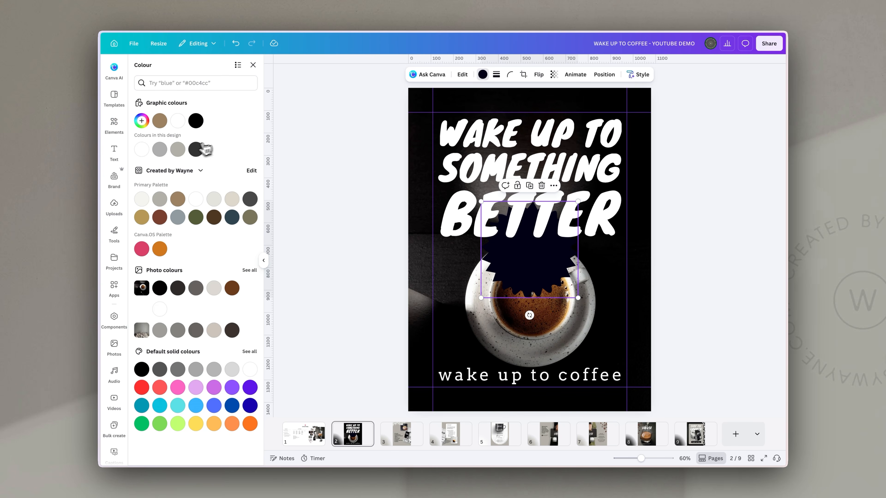
click(142, 150)
drag(579, 202, 483, 284)
Scale down and centre the 'wake up to coffee' line
click(515, 376)
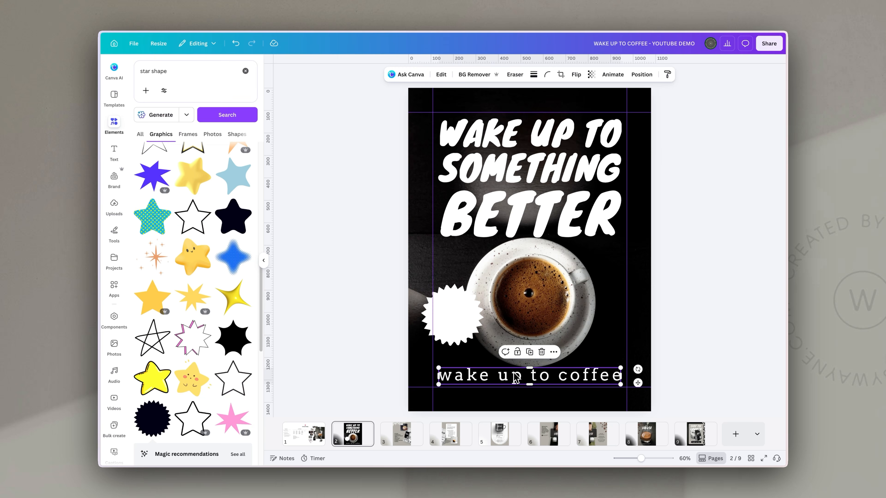
drag(436, 367, 466, 370)
drag(541, 375, 536, 374)
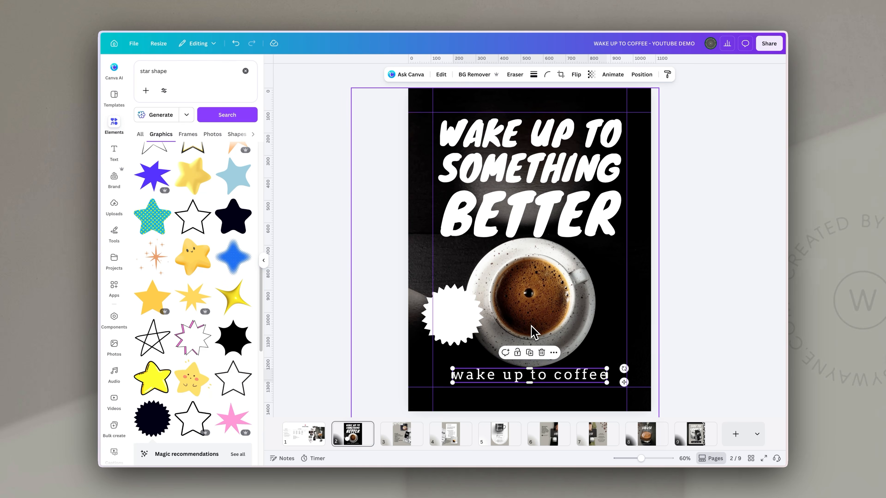
Add a text box reading 'LIMITED EDITION ROAST', fixing the typo and wrapping the words
text(text)
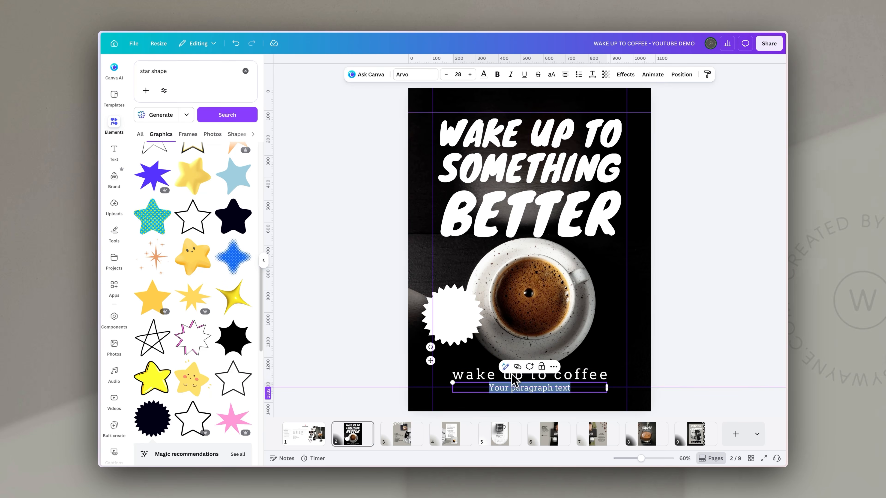
text(LIMITRED E)
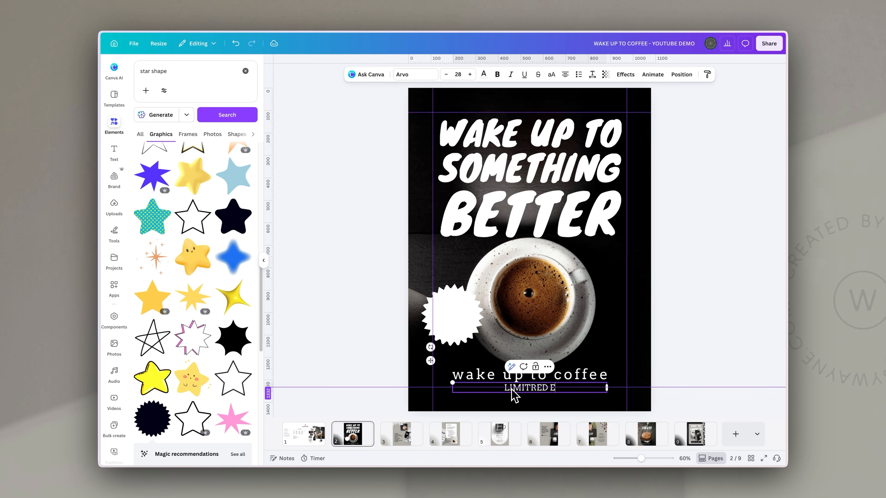
text(DITION ROAST)
key(super+a)
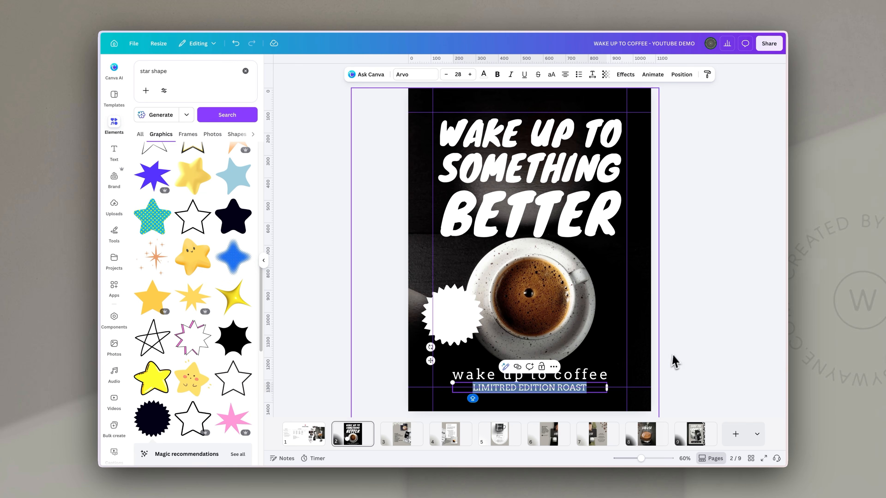
click(509, 388)
key(BackSpace)
drag(607, 387, 452, 312)
click(717, 354)
Make the badge text black, tilt it onto the starburst and tighten its line spacing
click(483, 74)
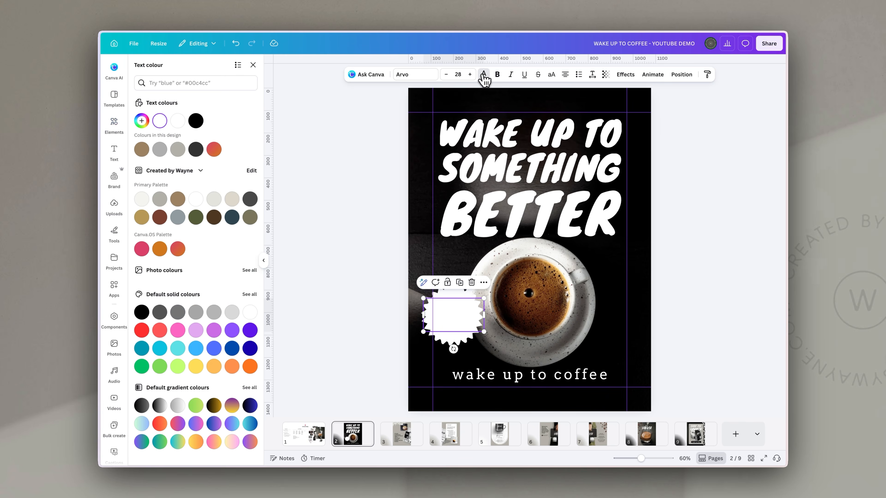
click(193, 121)
drag(454, 348, 460, 307)
click(592, 75)
drag(583, 133, 574, 132)
click(703, 268)
click(703, 269)
click(703, 269)
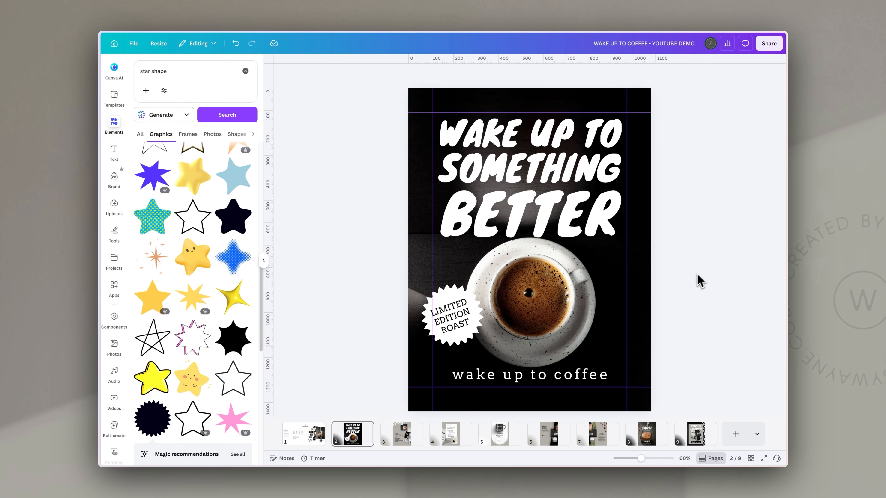
Step through pages 3 to 9, ending on the Shop the Launch slide with nothing selected
click(410, 445)
click(454, 441)
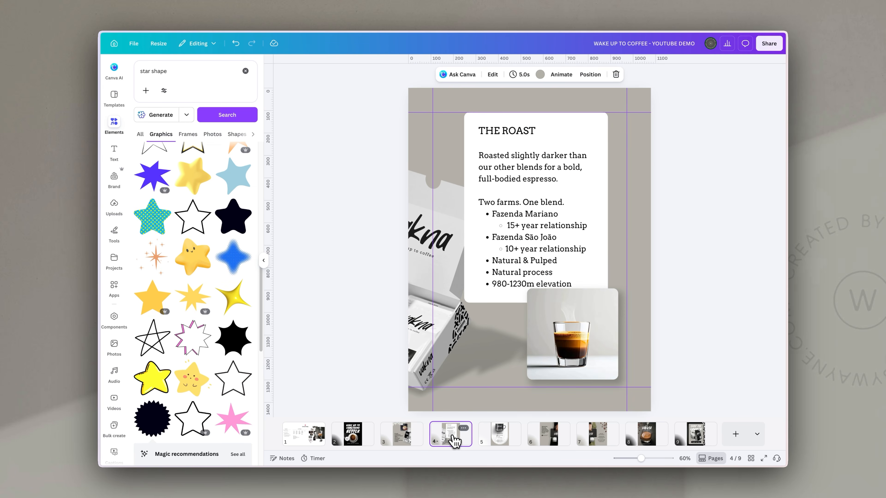
click(499, 441)
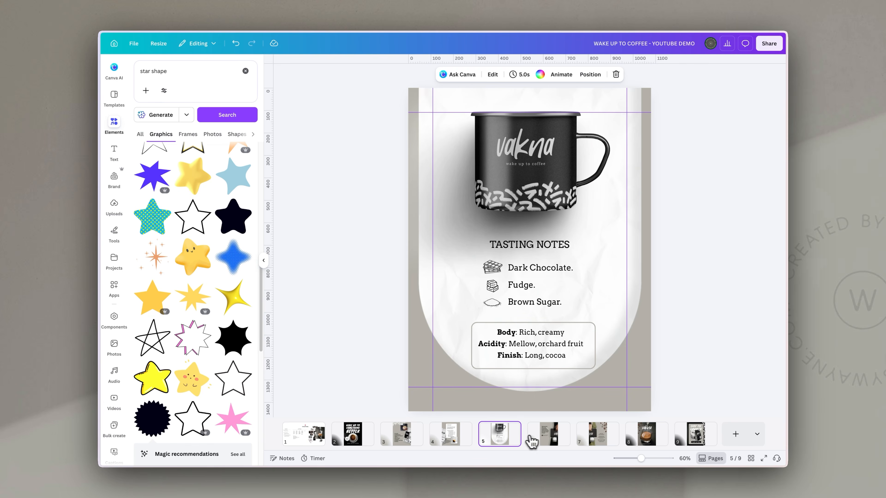
click(563, 440)
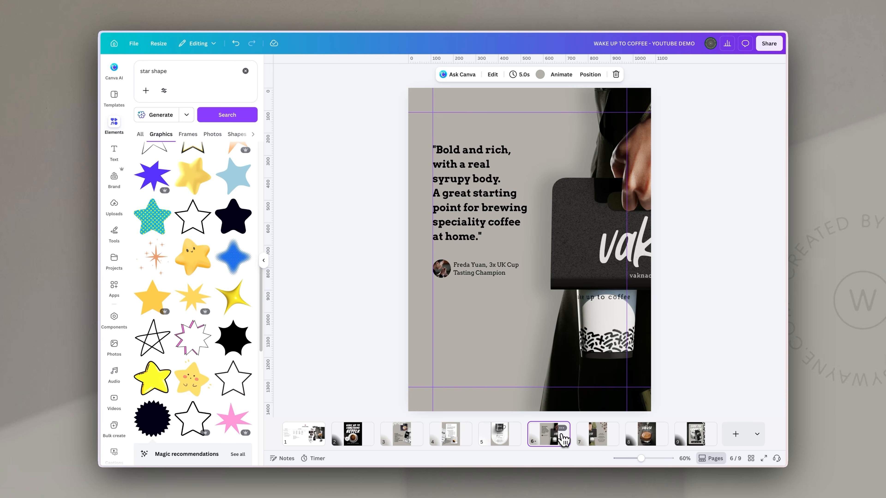
click(608, 438)
click(641, 440)
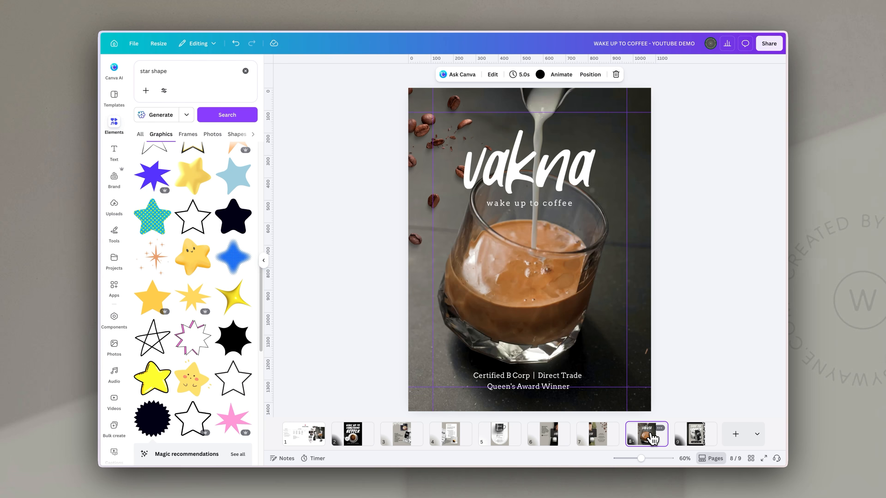
click(693, 436)
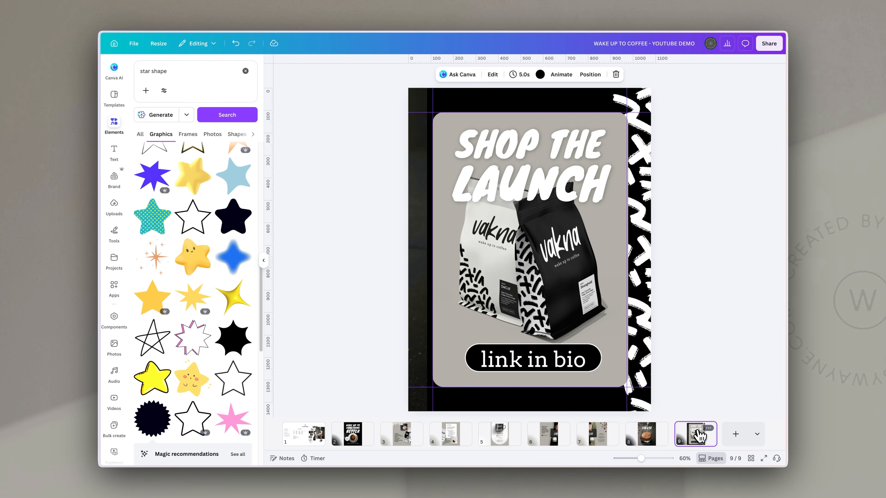
click(698, 393)
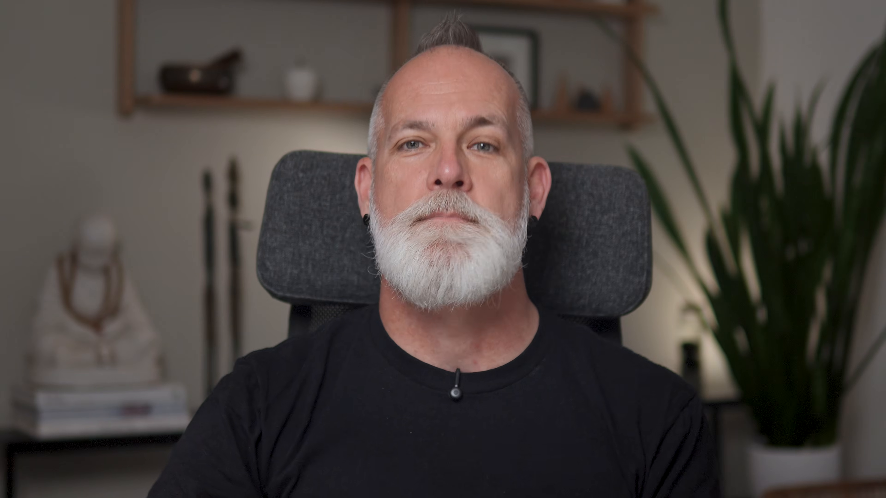